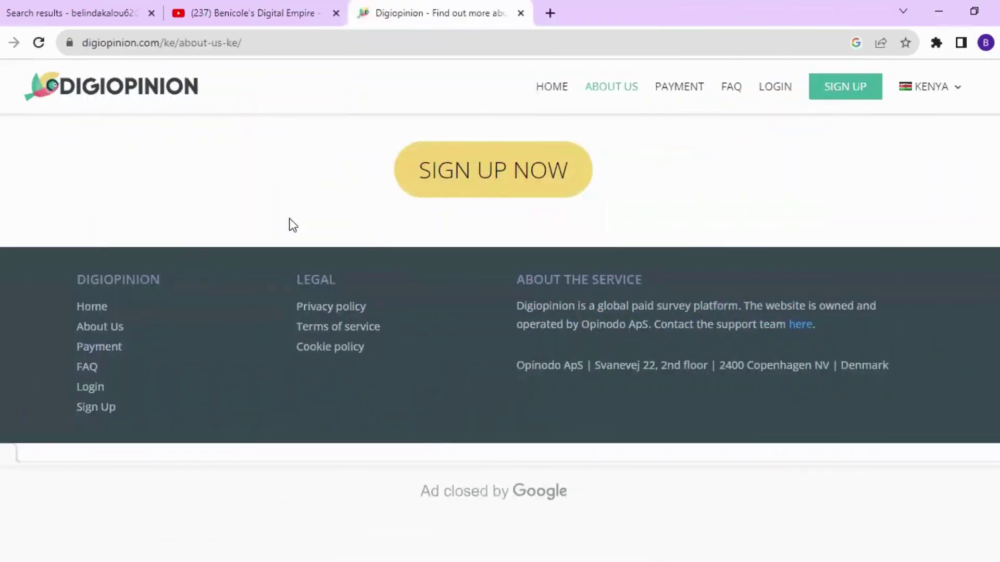
scroll(500, 297, "up", 3)
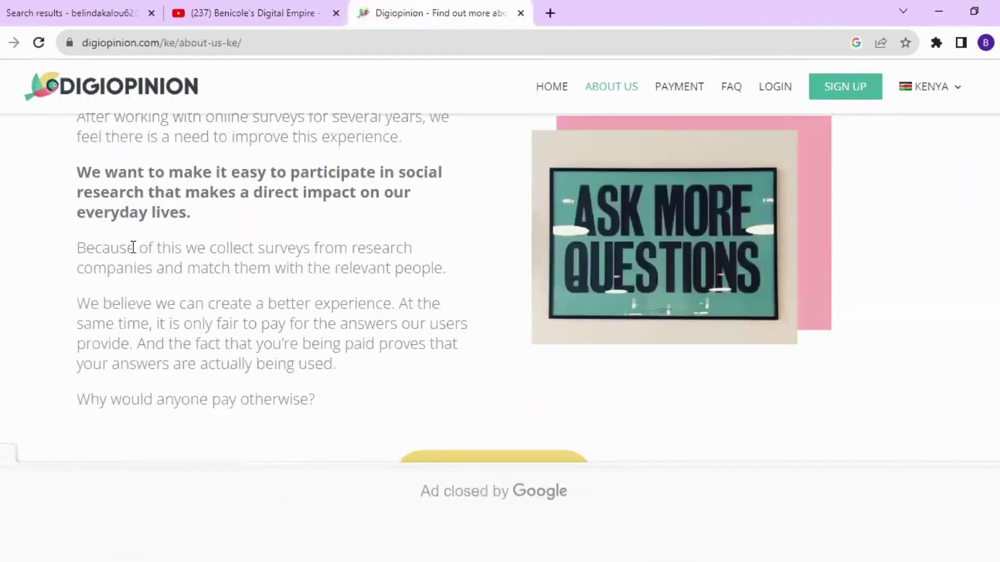
scroll(125, 315, "down", 4)
scroll(206, 321, "up", 6)
Show Digiopinion's payment page with the PayPal/Paysera payouts, 10 USD limit and approval steps
left_click(685, 94)
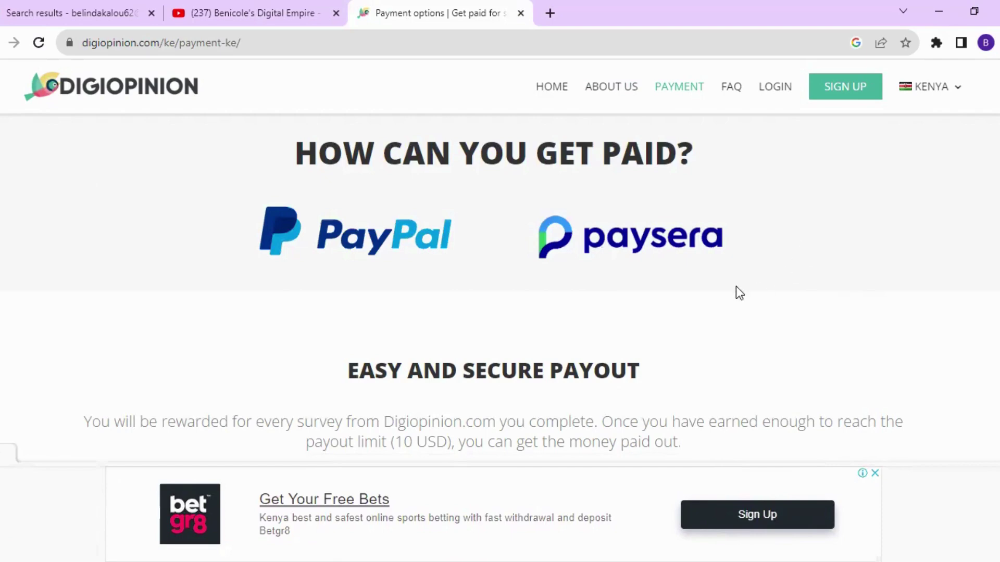
scroll(588, 190, "down", 2)
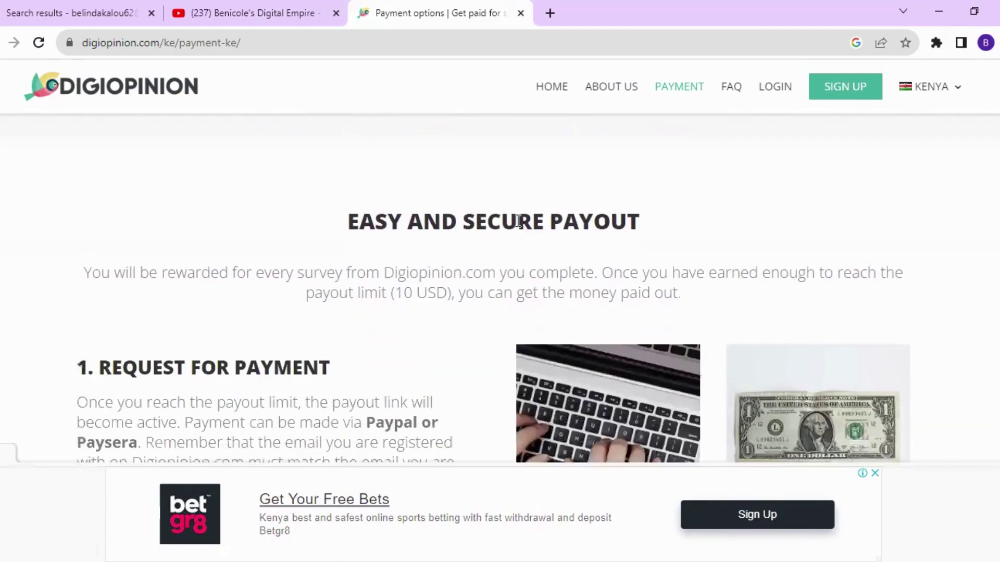
scroll(505, 305, "up", 2)
scroll(505, 305, "up", 2)
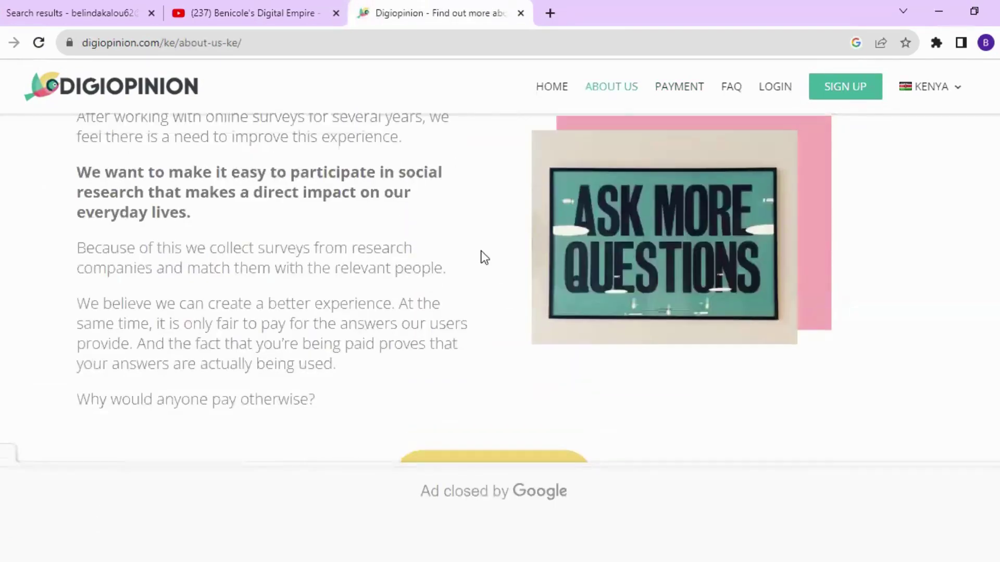
scroll(208, 339, "down", 2)
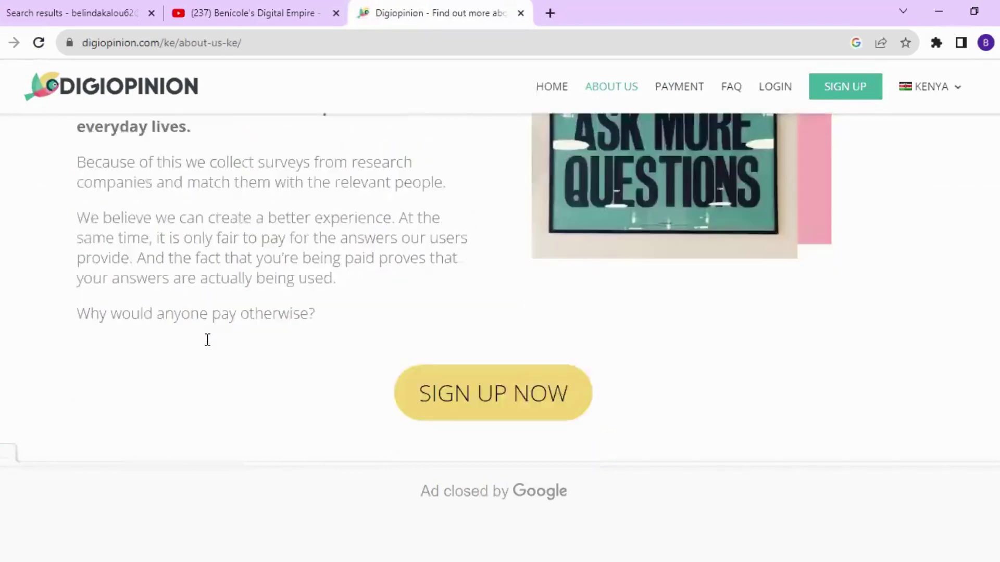
scroll(208, 326, "down", 3)
scroll(207, 326, "up", 7)
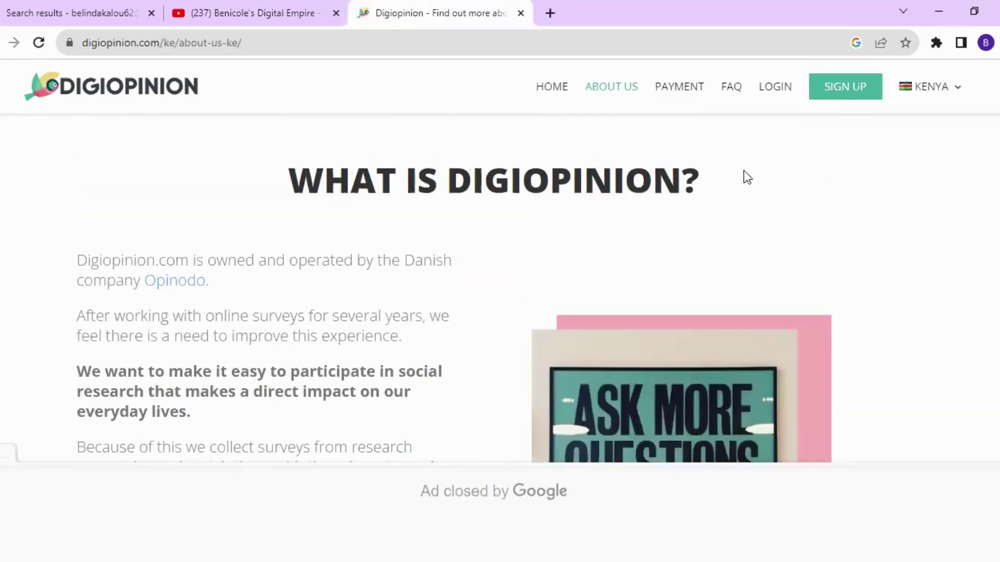
left_click(687, 96)
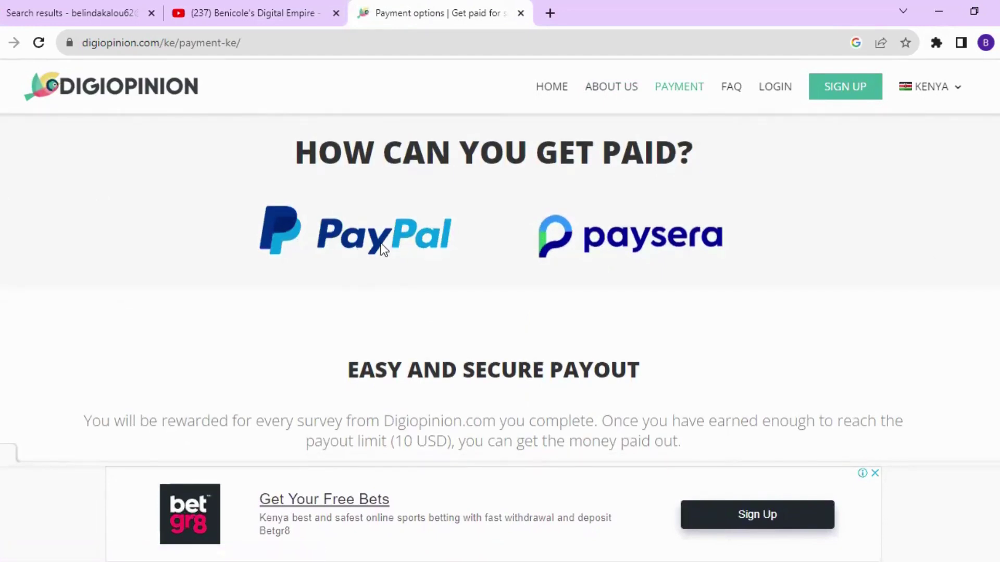
scroll(716, 255, "down", 2)
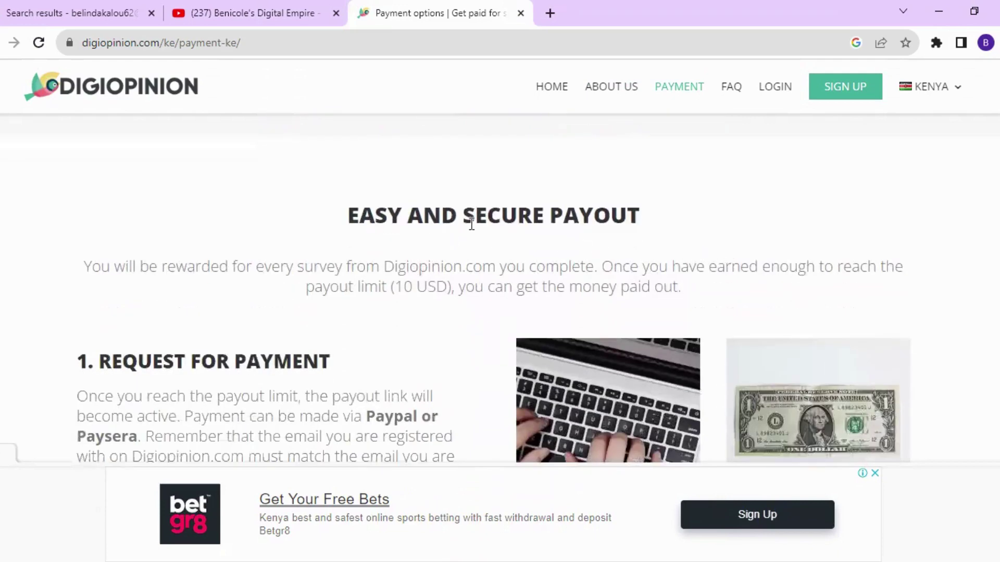
scroll(208, 297, "down", 1)
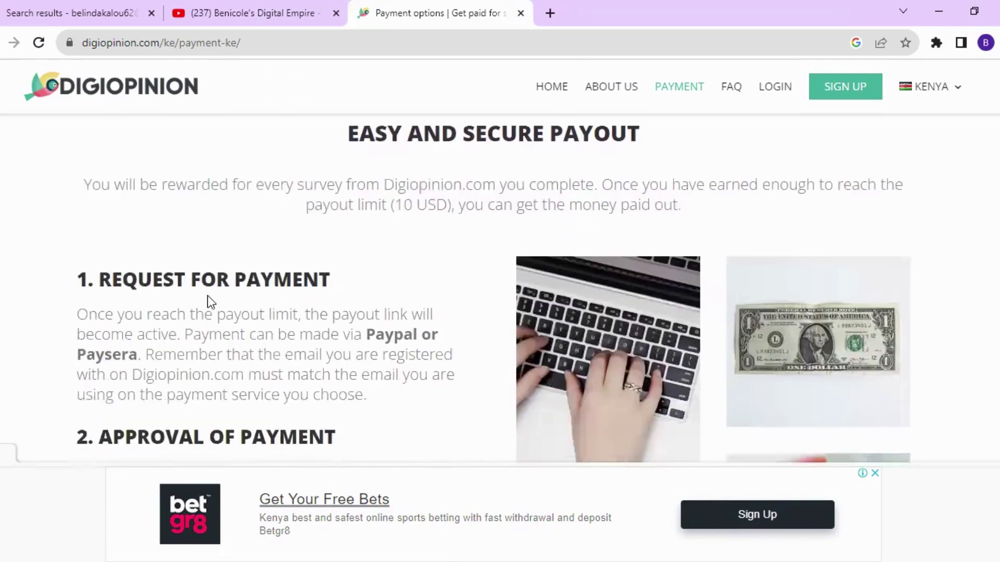
scroll(179, 259, "down", 1)
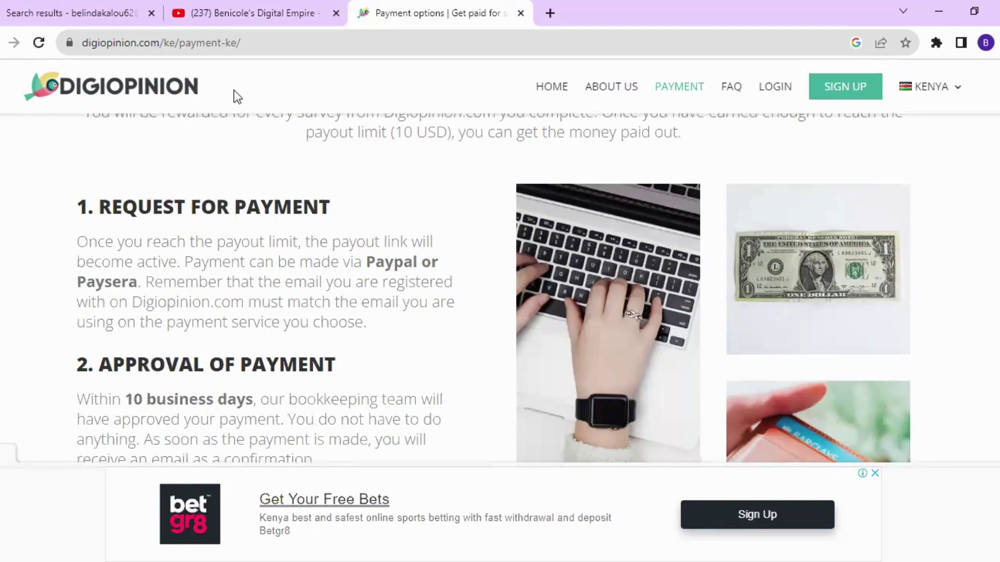
scroll(222, 163, "up", 3)
scroll(231, 176, "down", 3)
scroll(243, 183, "down", 1)
scroll(249, 186, "up", 1)
scroll(367, 248, "up", 1)
scroll(368, 248, "up", 1)
scroll(338, 161, "up", 1)
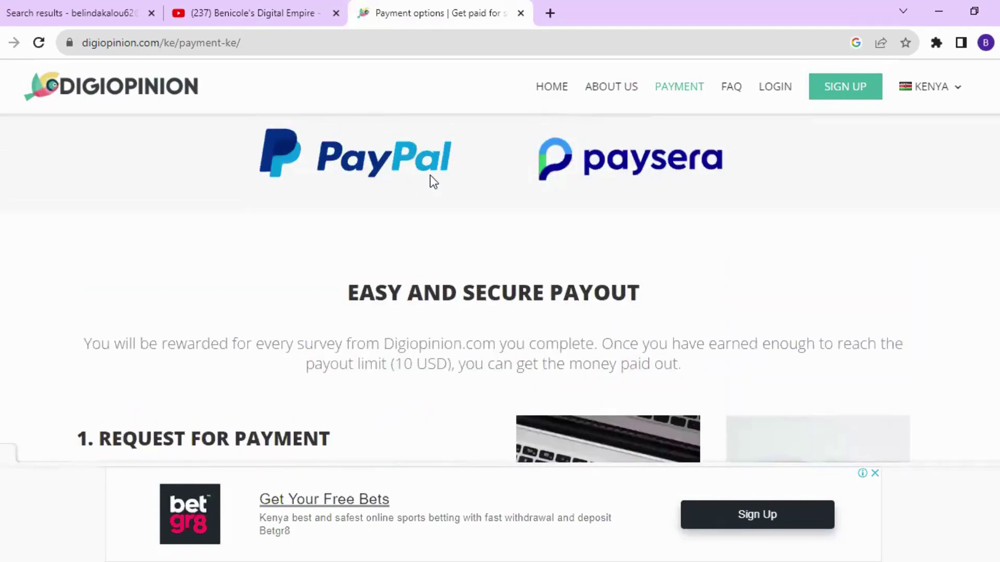
scroll(274, 369, "down", 2)
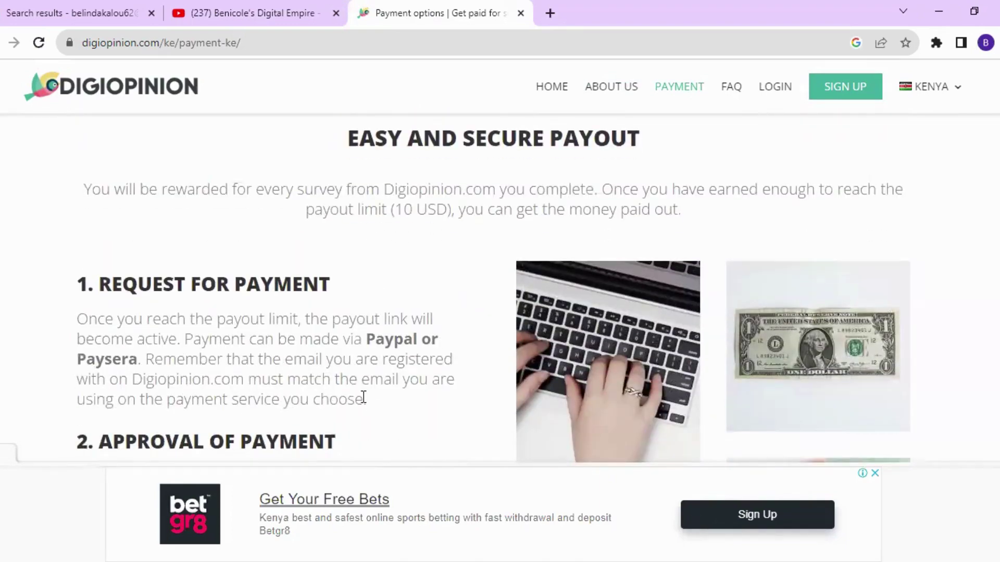
scroll(227, 361, "down", 1)
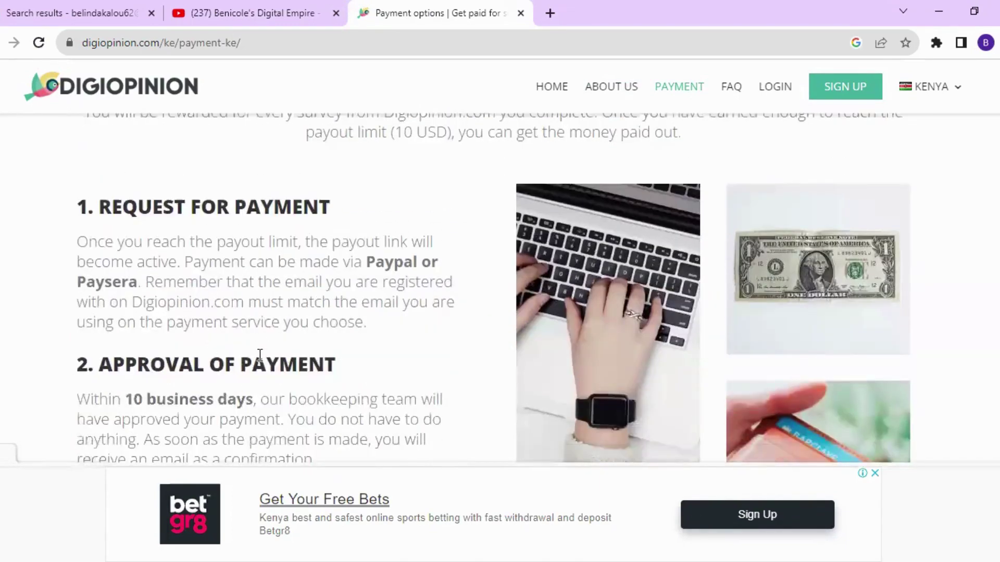
scroll(308, 290, "down", 2)
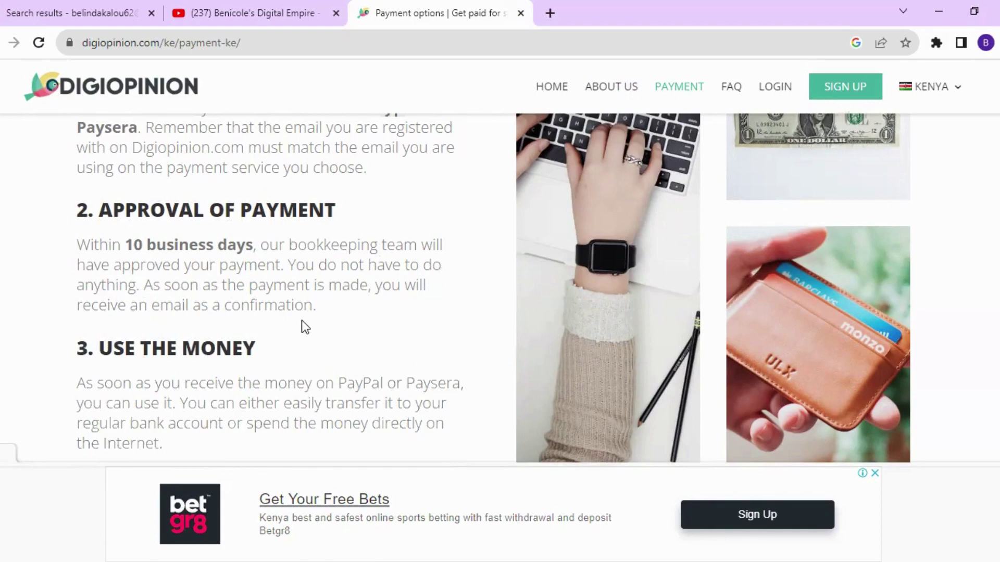
scroll(303, 327, "down", 2)
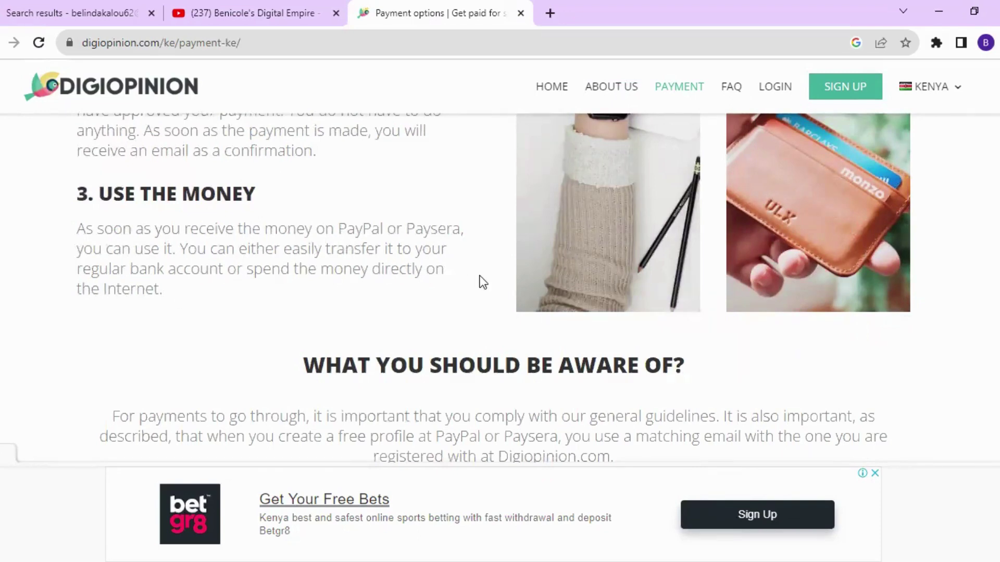
scroll(205, 301, "down", 2)
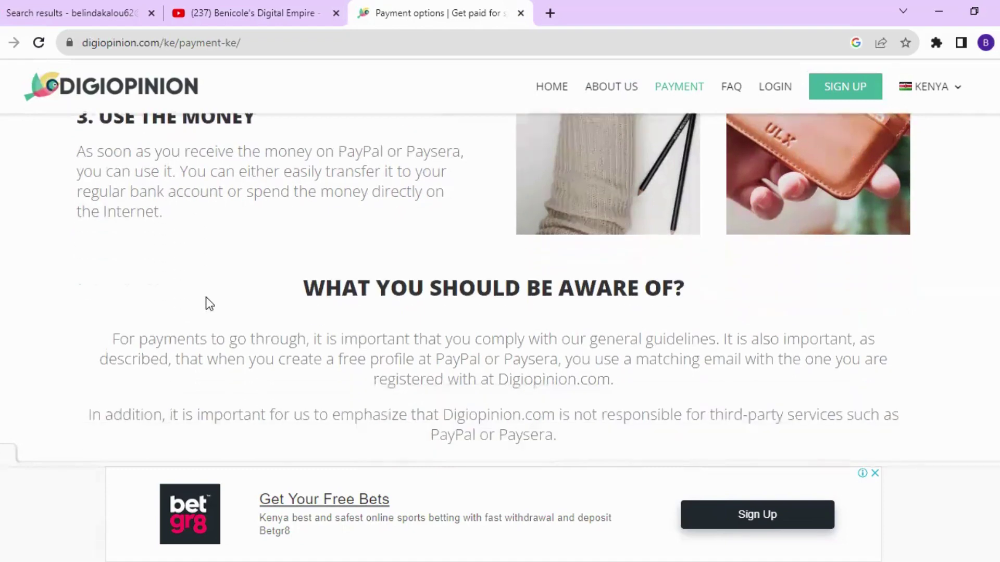
scroll(234, 279, "down", 2)
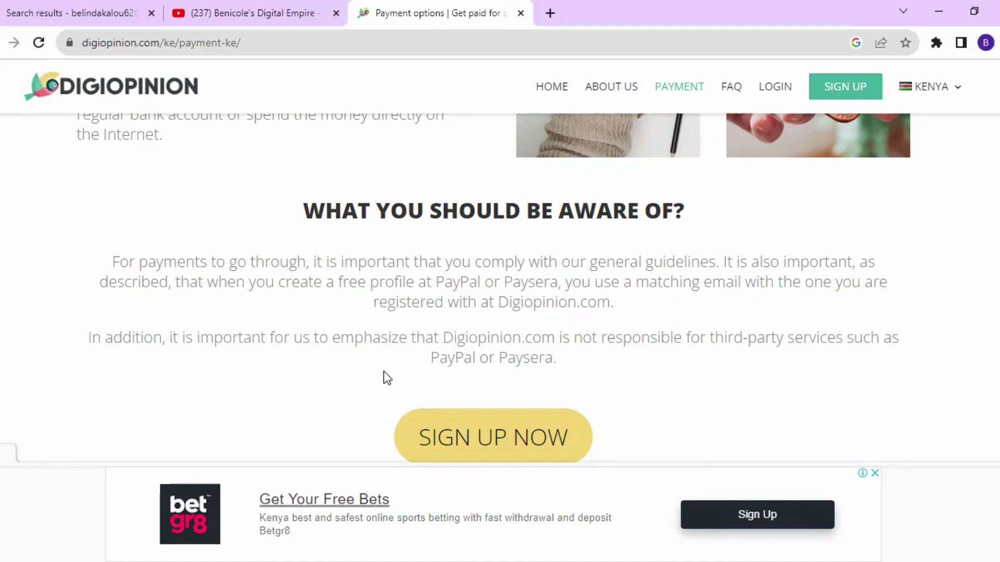
scroll(610, 331, "down", 2)
scroll(608, 331, "down", 1)
scroll(602, 331, "up", 3)
scroll(599, 330, "up", 5)
scroll(625, 312, "up", 3)
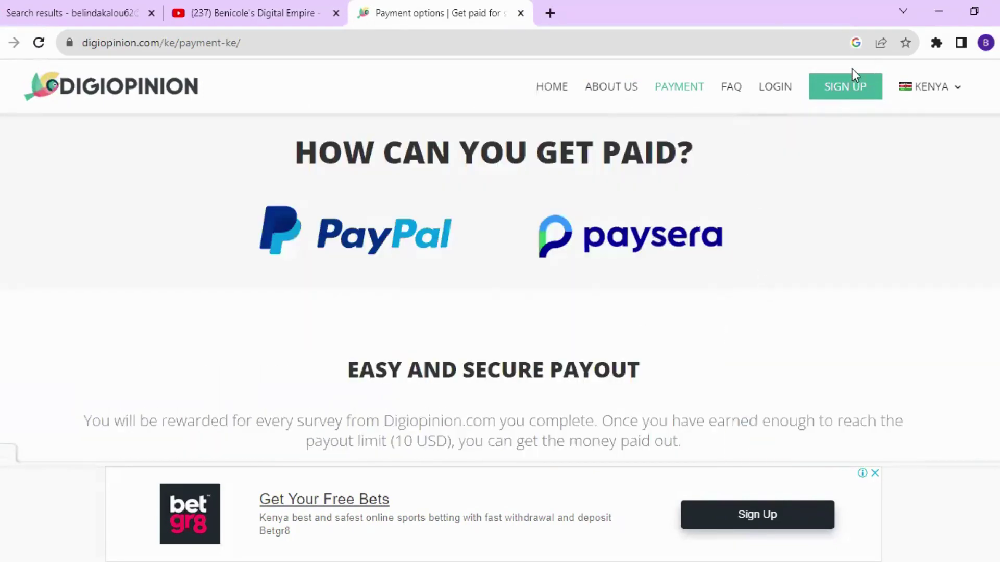
left_click(963, 92)
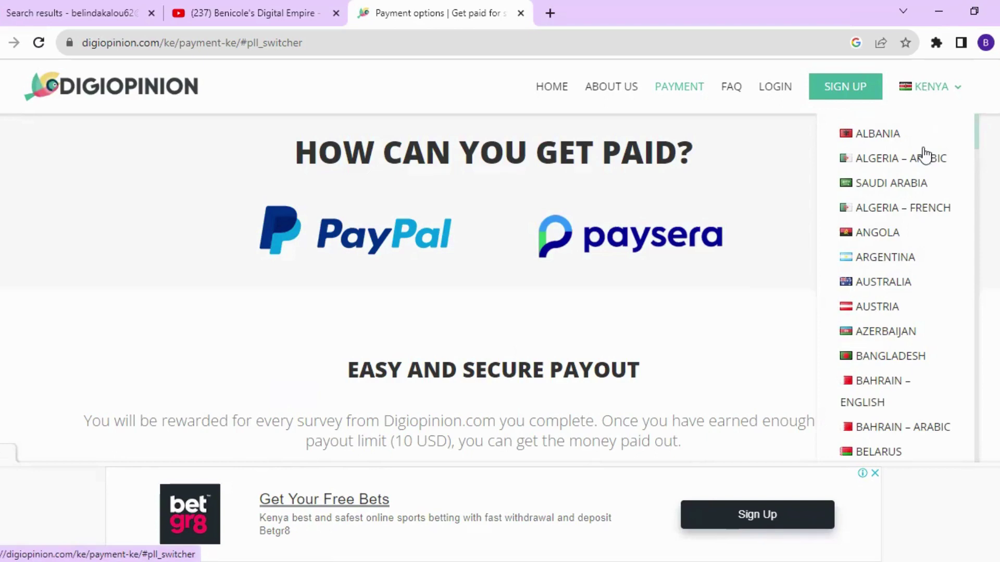
scroll(892, 315, "down", 5)
scroll(893, 315, "down", 5)
scroll(893, 315, "down", 6)
scroll(892, 316, "down", 1)
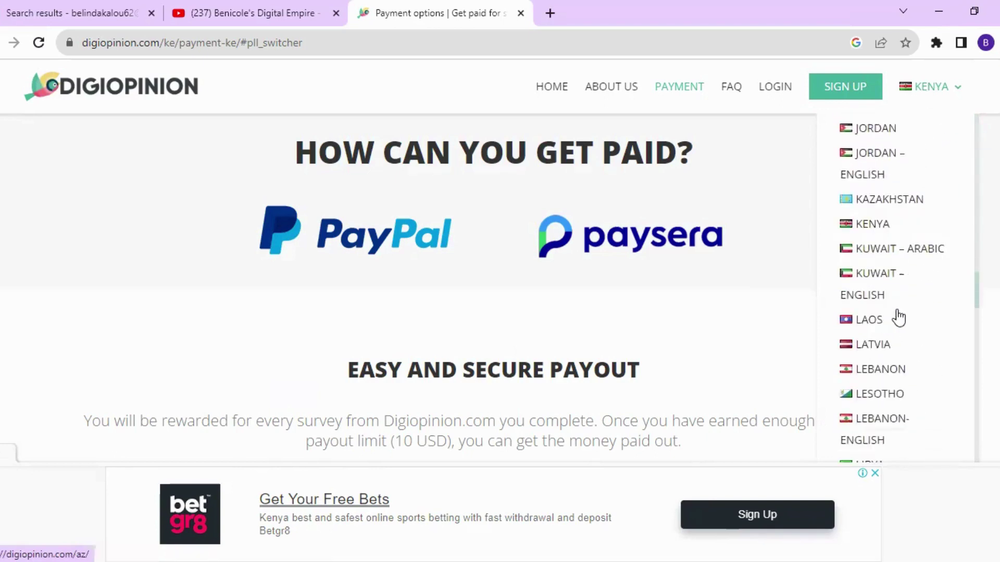
scroll(900, 315, "down", 10)
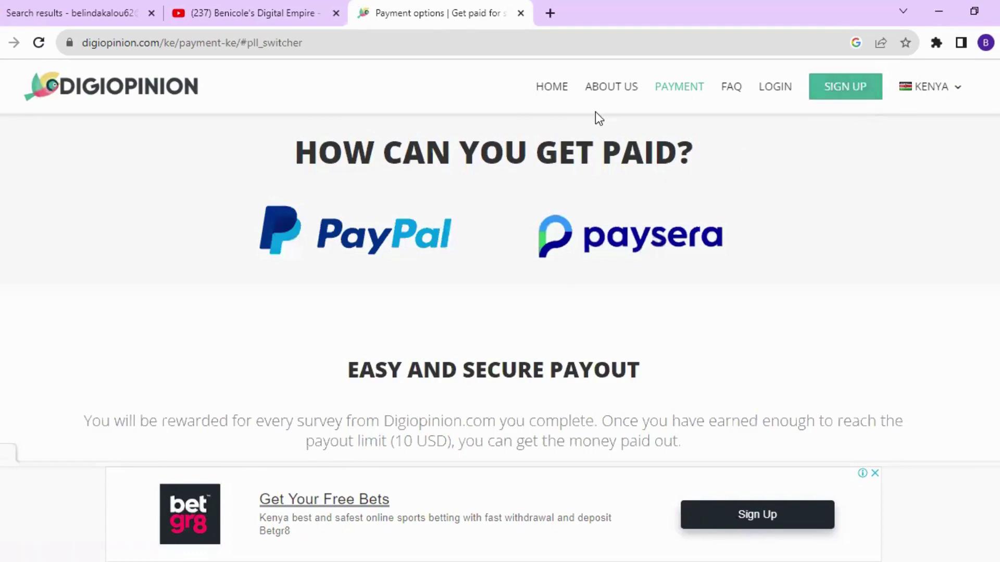
left_click(779, 92)
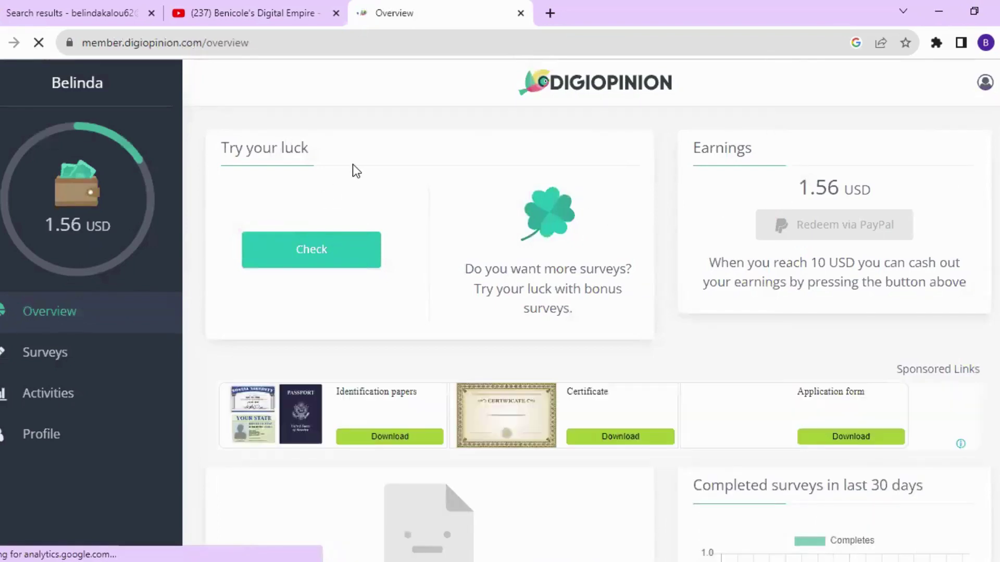
scroll(677, 235, "down", 3)
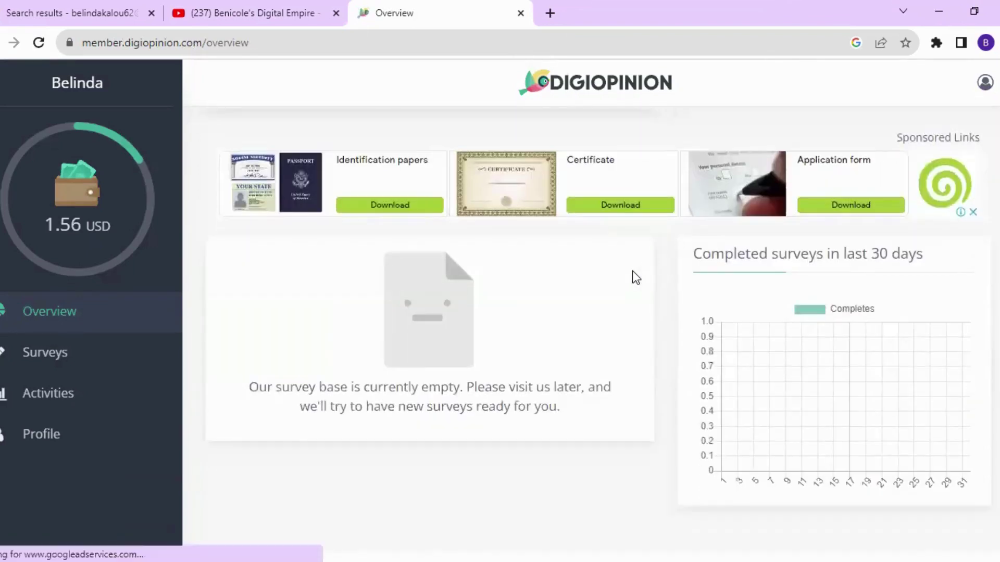
scroll(578, 306, "up", 3)
scroll(578, 307, "down", 1)
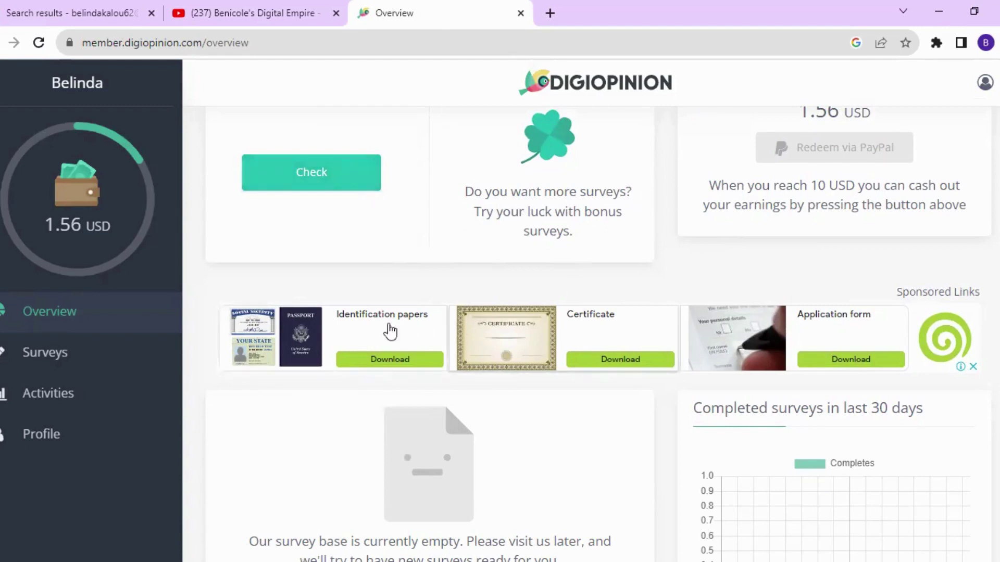
scroll(638, 326, "down", 2)
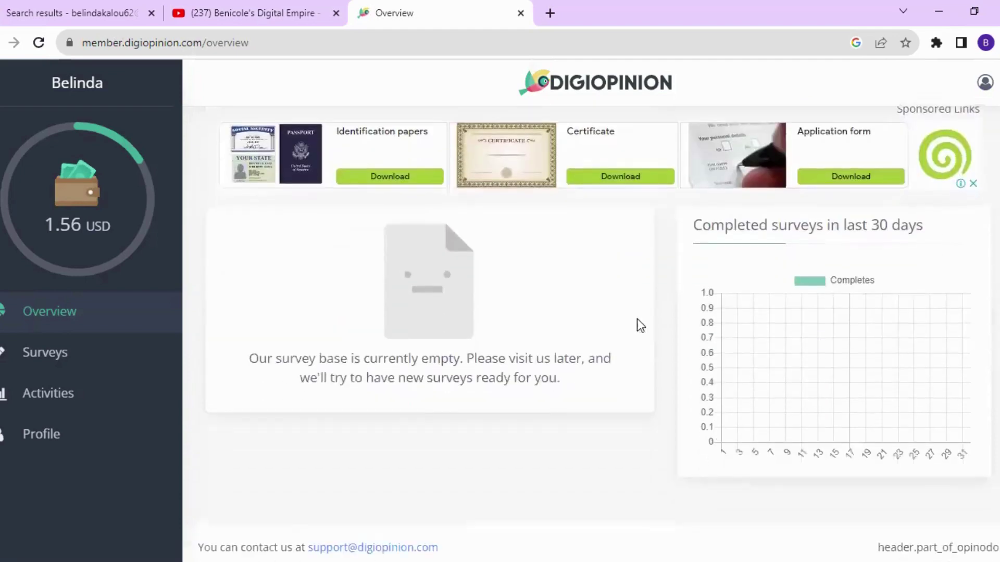
scroll(530, 416, "up", 1)
scroll(531, 411, "up", 2)
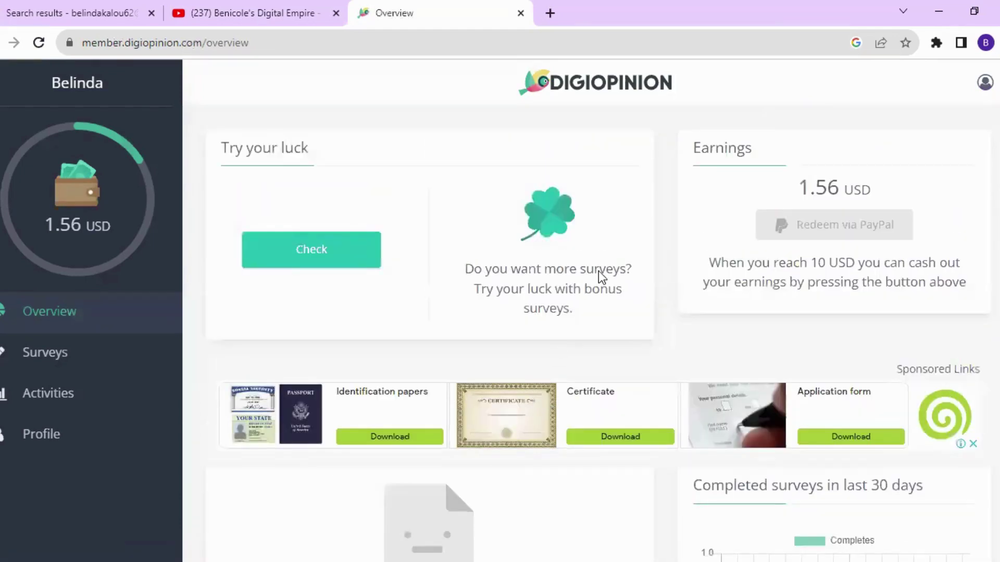
scroll(598, 365, "down", 3)
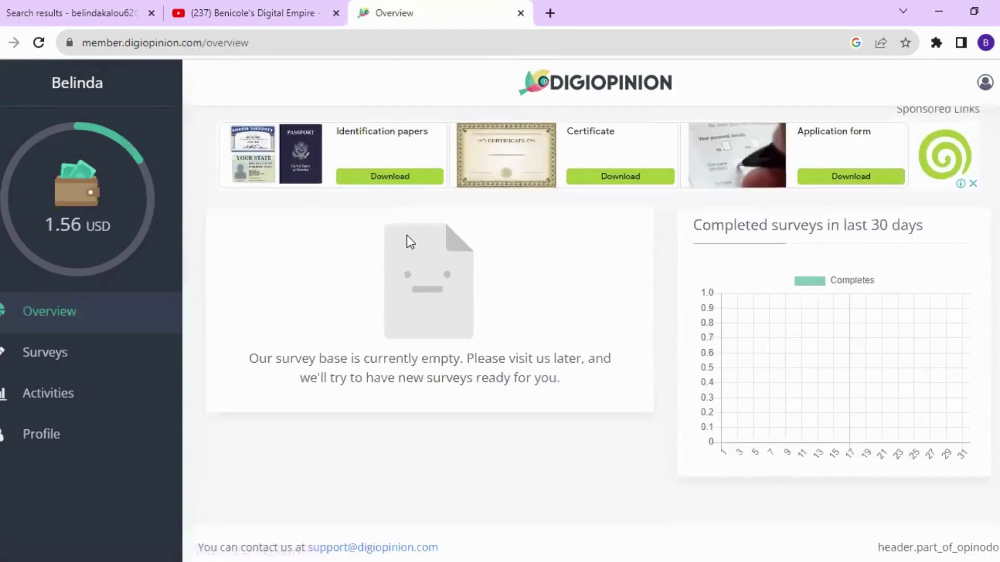
scroll(322, 194, "up", 1)
scroll(326, 194, "up", 1)
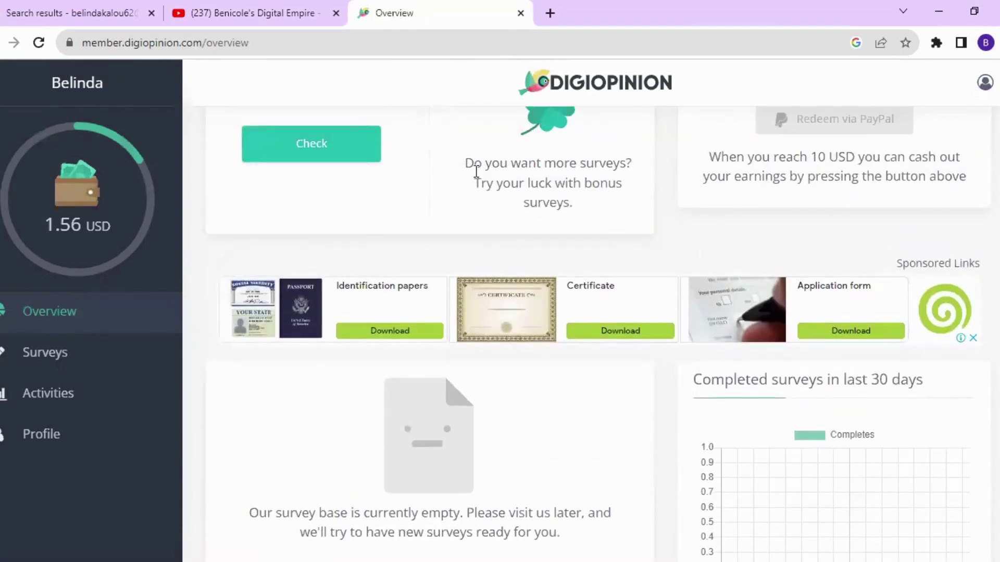
scroll(284, 229, "up", 1)
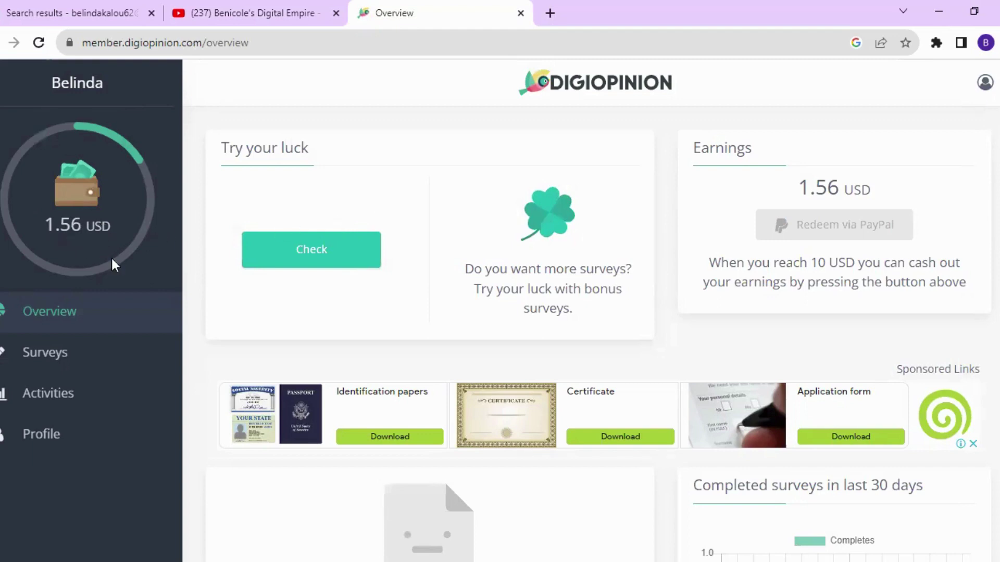
scroll(267, 275, "down", 2)
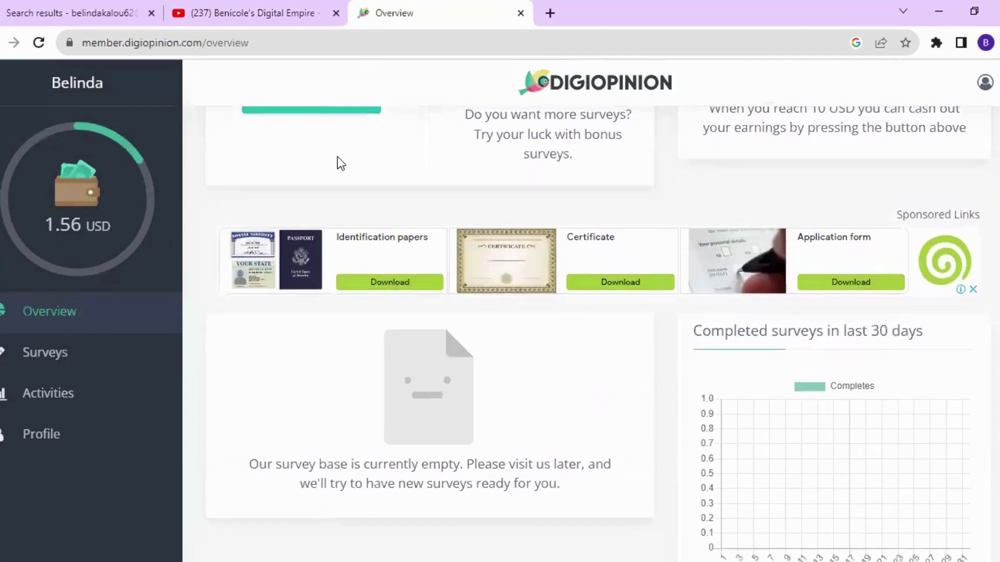
scroll(334, 180, "up", 2)
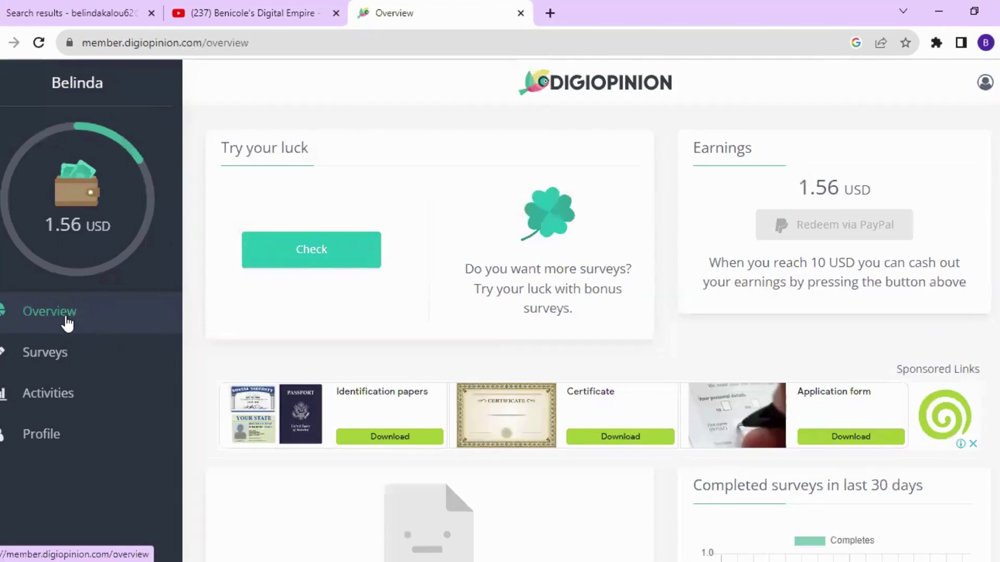
scroll(462, 239, "down", 2)
scroll(462, 240, "up", 2)
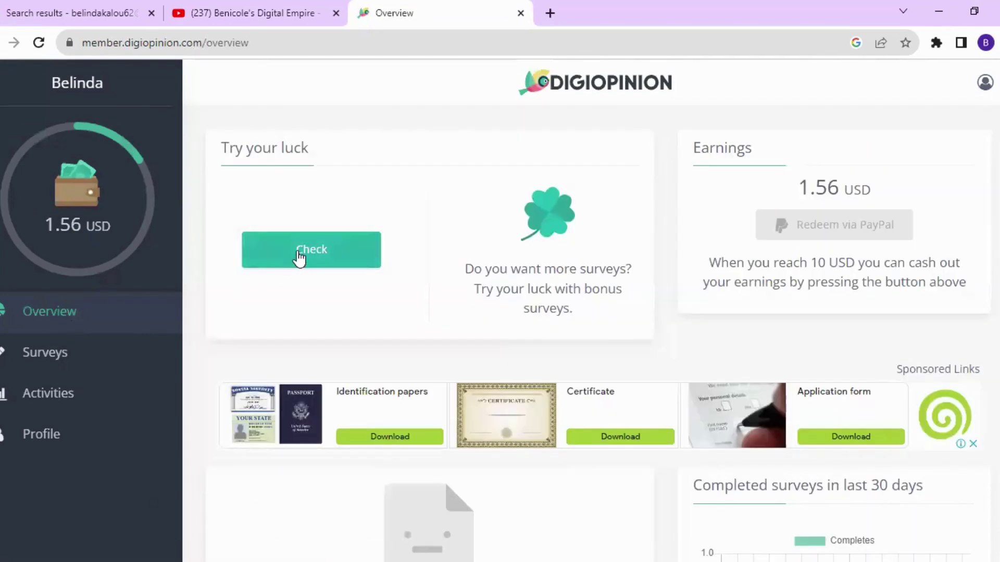
Check for bonus surveys under Try your luck and find none available
left_click(300, 257)
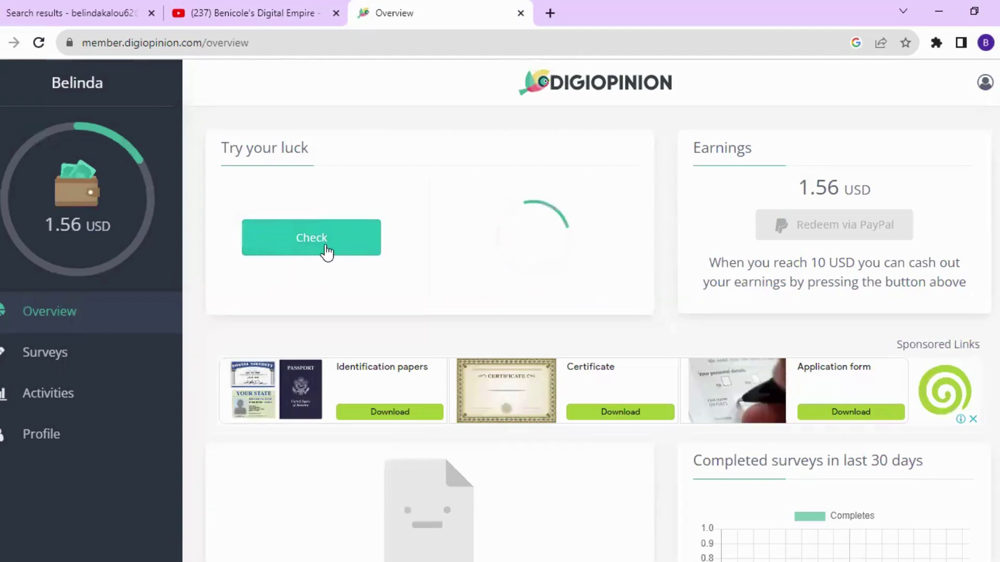
scroll(546, 230, "down", 1)
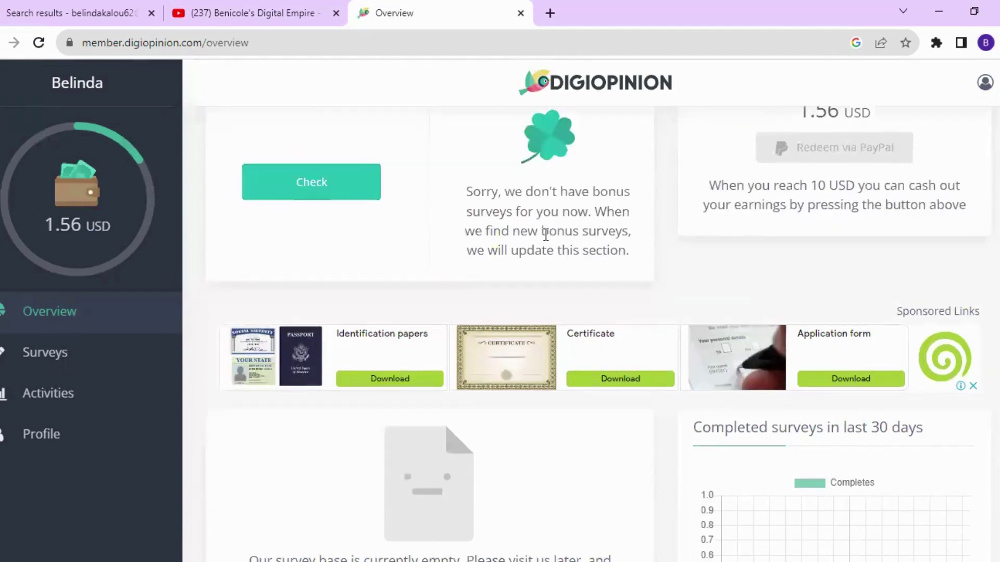
scroll(482, 195, "up", 1)
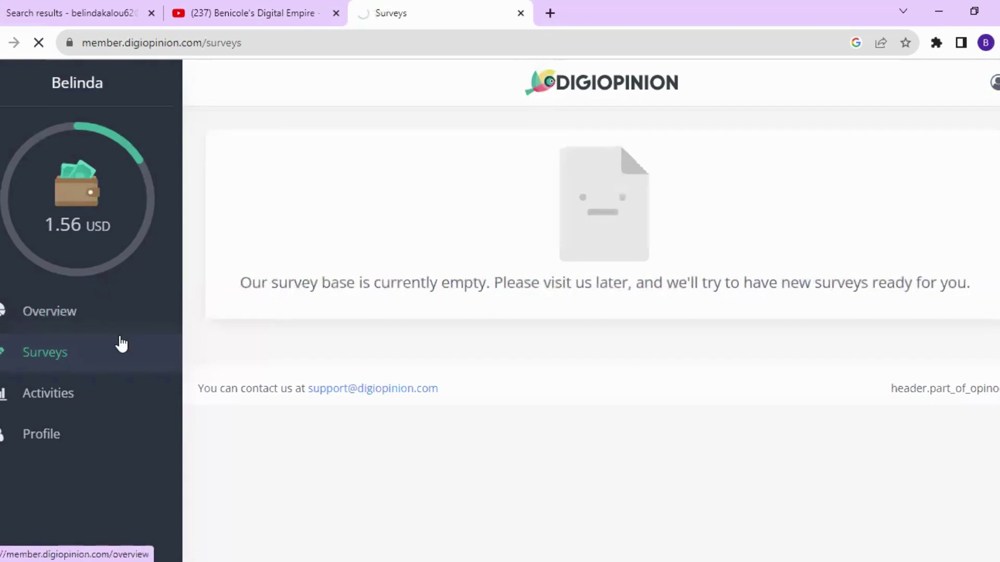
View the Activities table listing two completed surveys worth 0.45 and 0.11 USD
left_click(28, 404)
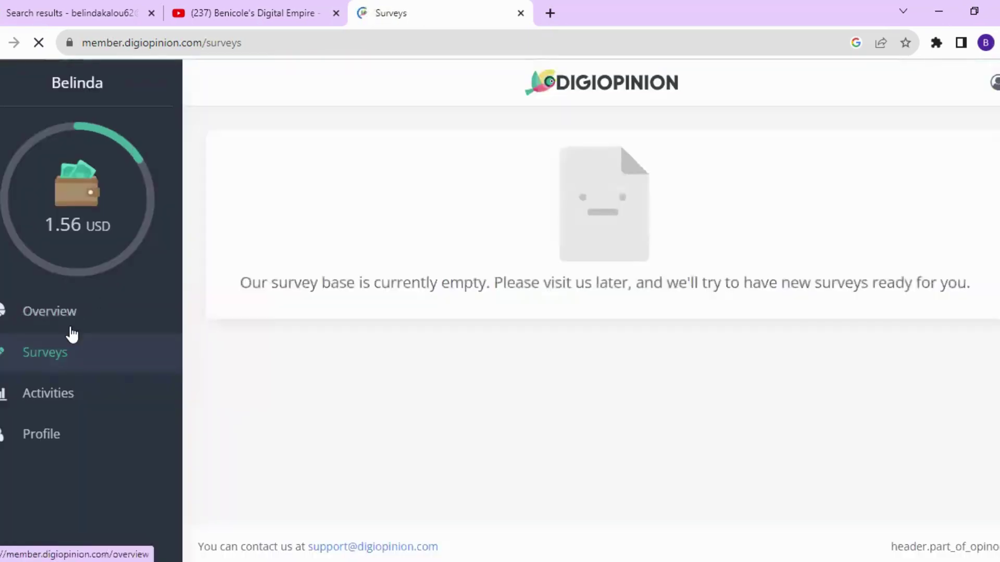
left_click(53, 399)
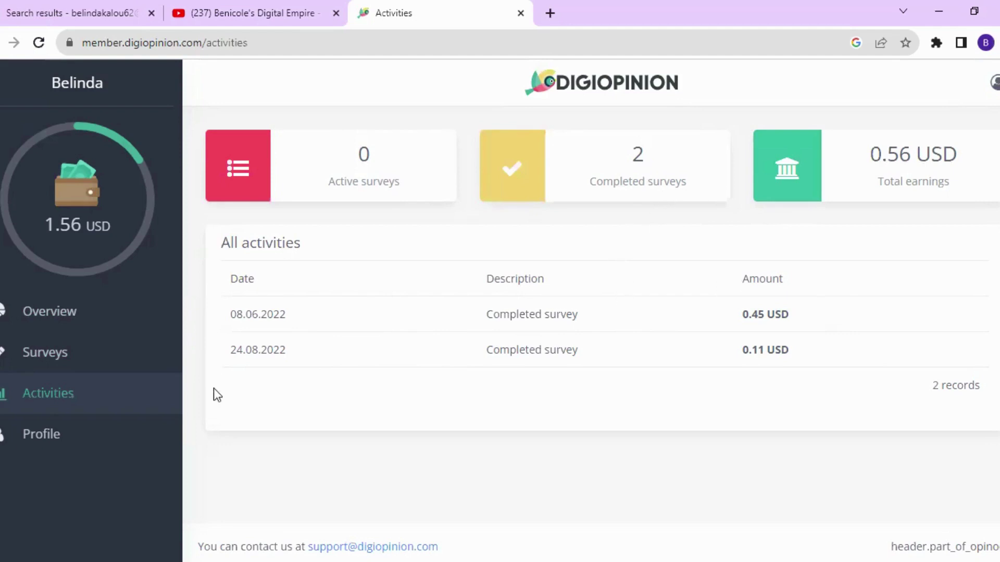
Submit the member profile with PayPal chosen in the Payment method dropdown
left_click(92, 446)
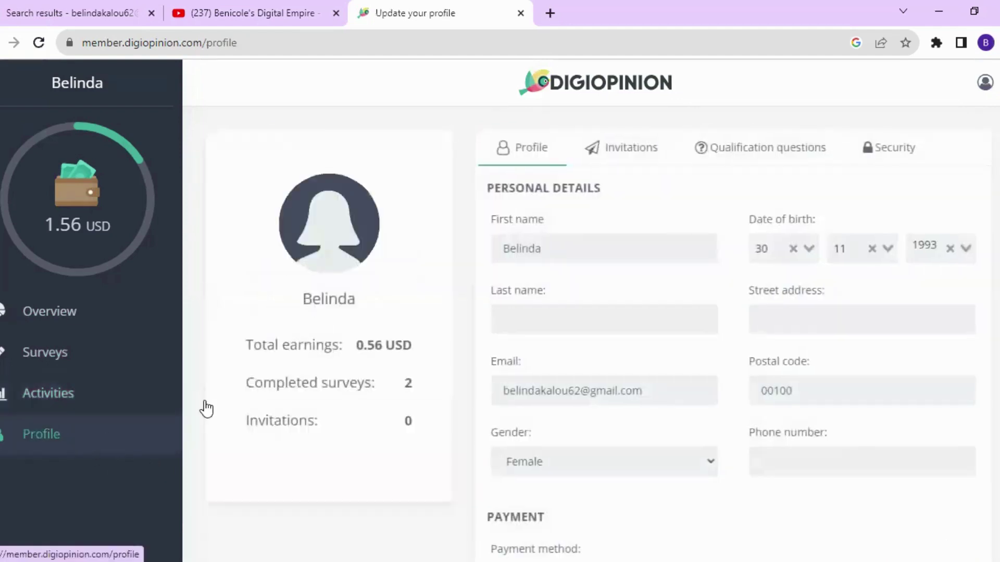
scroll(358, 279, "down", 1)
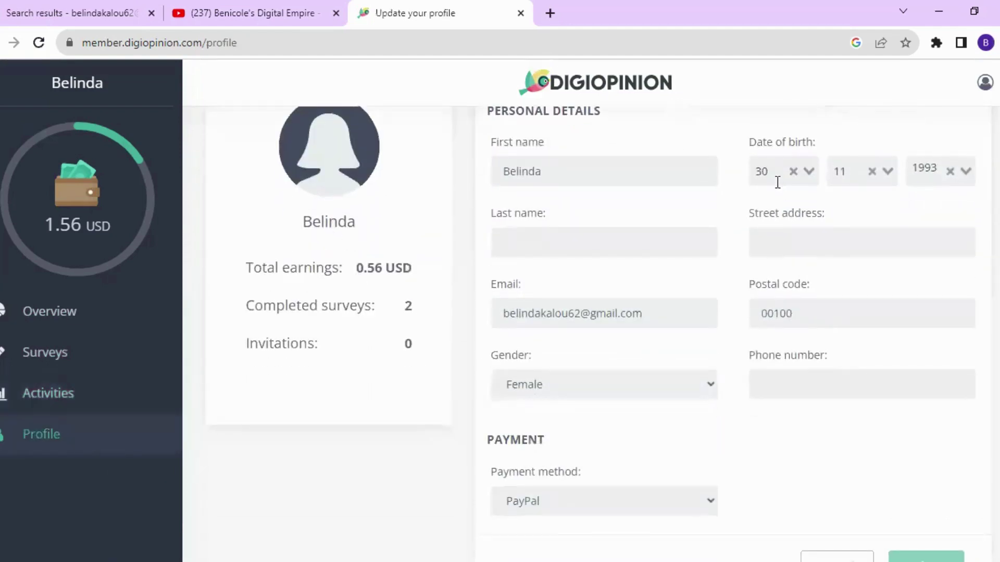
scroll(776, 183, "down", 2)
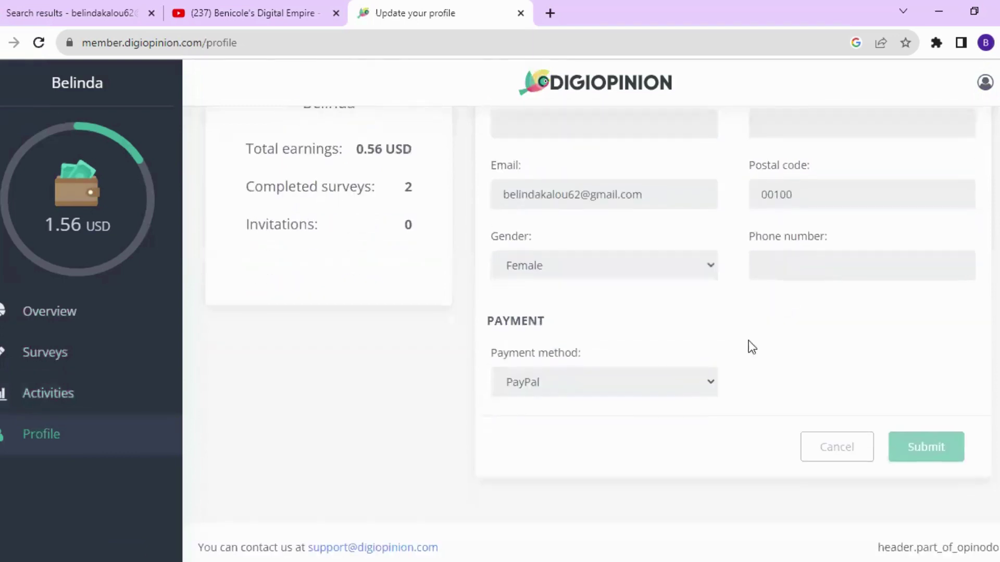
left_click(711, 385)
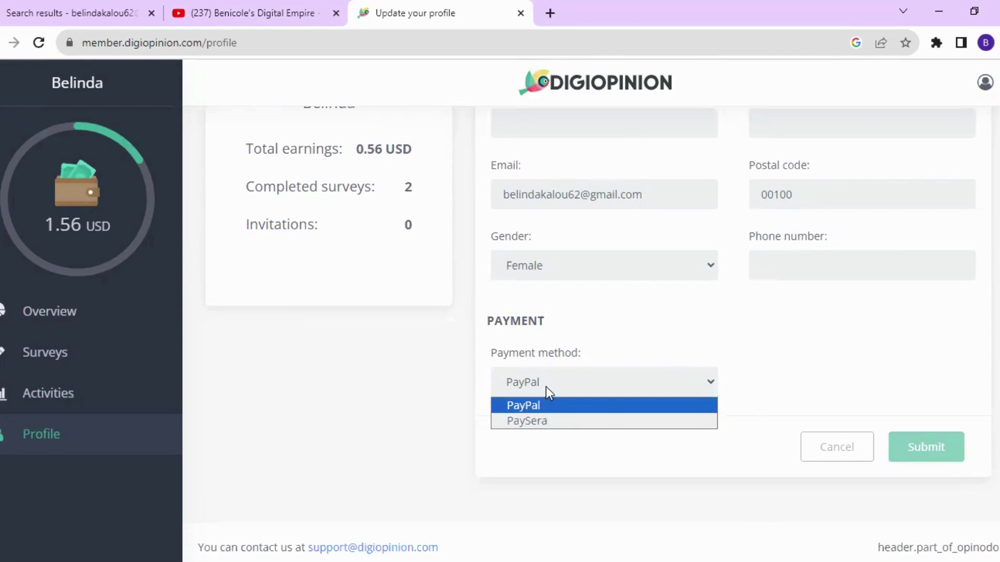
left_click(875, 397)
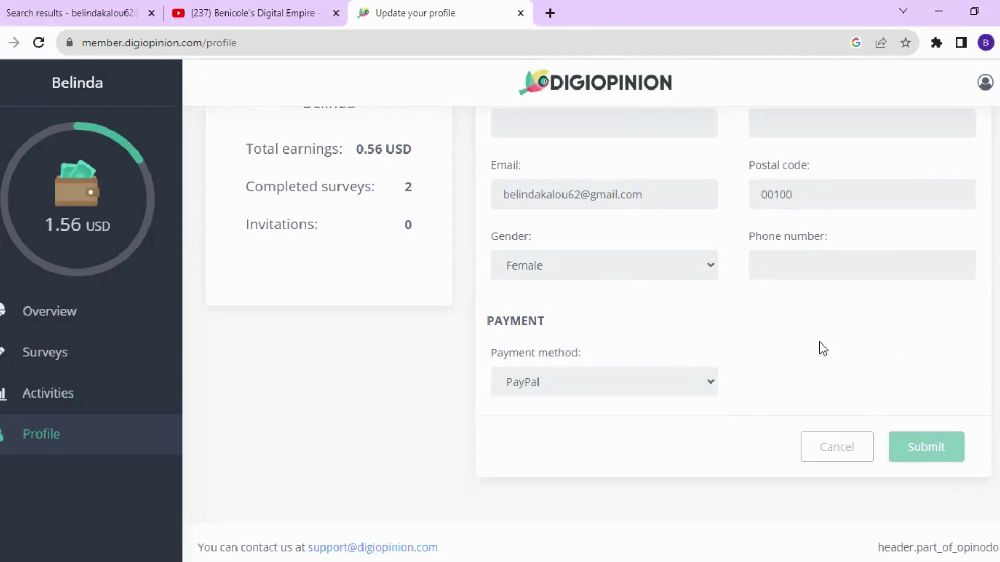
left_click(929, 446)
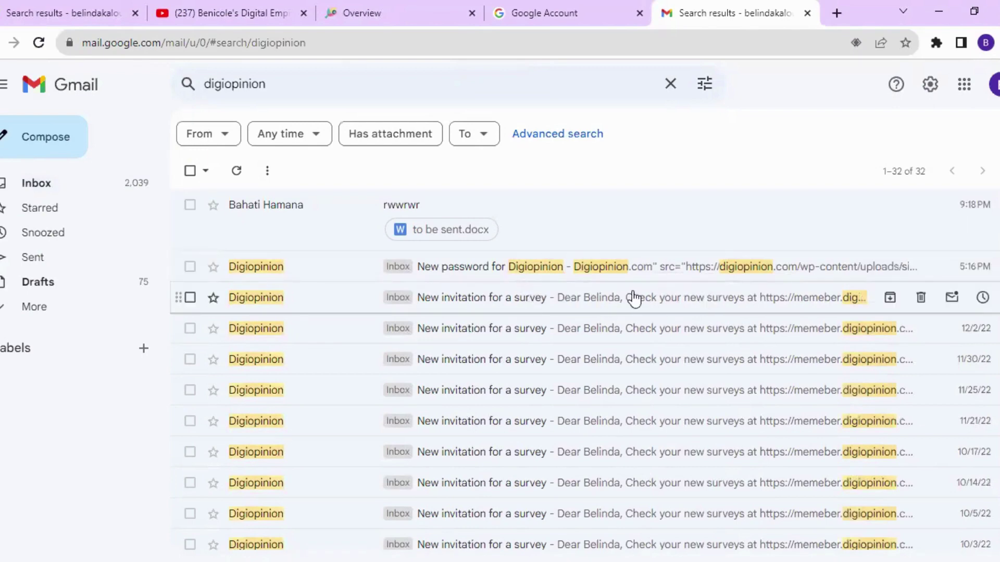
scroll(629, 332, "down", 2)
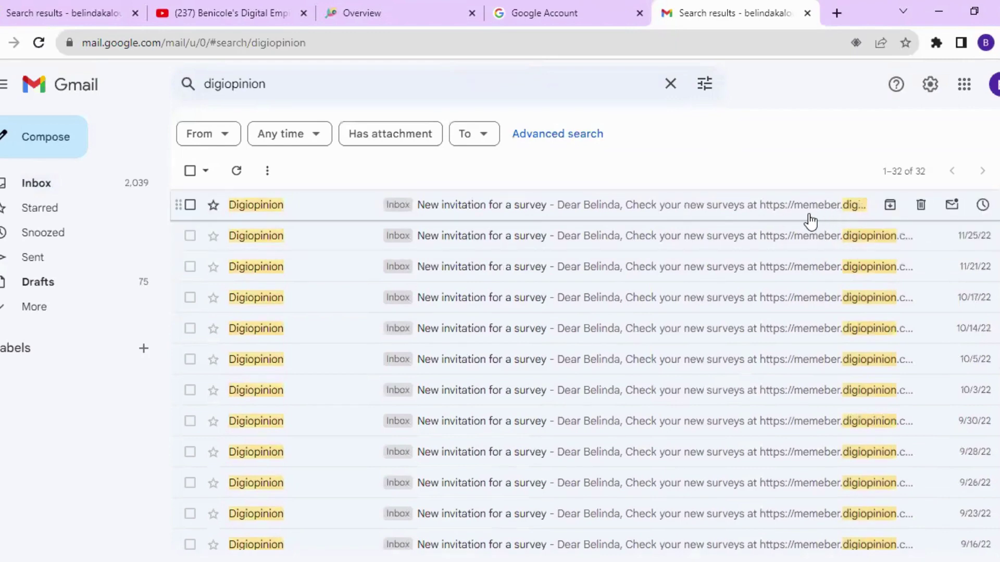
scroll(704, 281, "down", 2)
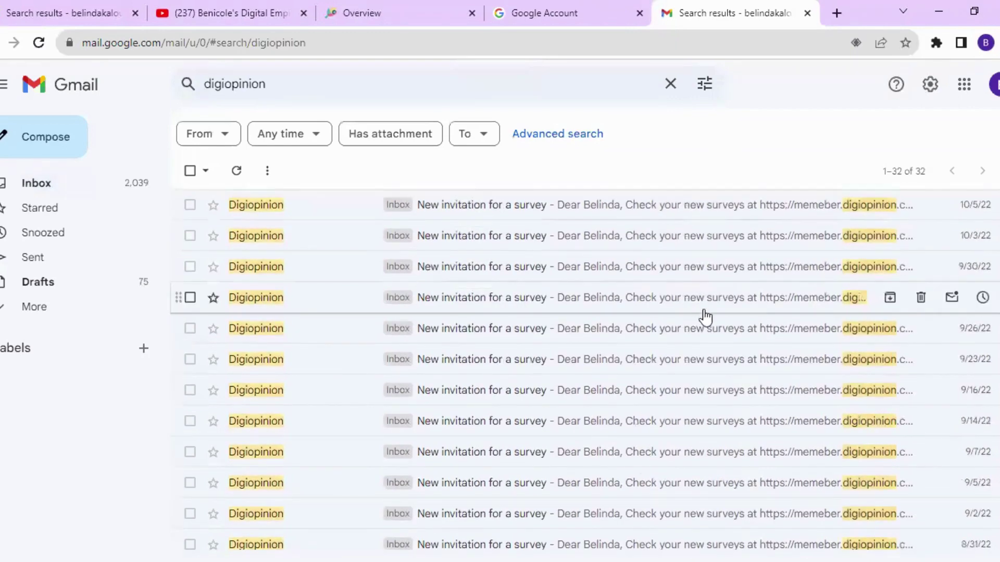
scroll(676, 401, "down", 3)
scroll(677, 402, "down", 1)
scroll(677, 402, "down", 2)
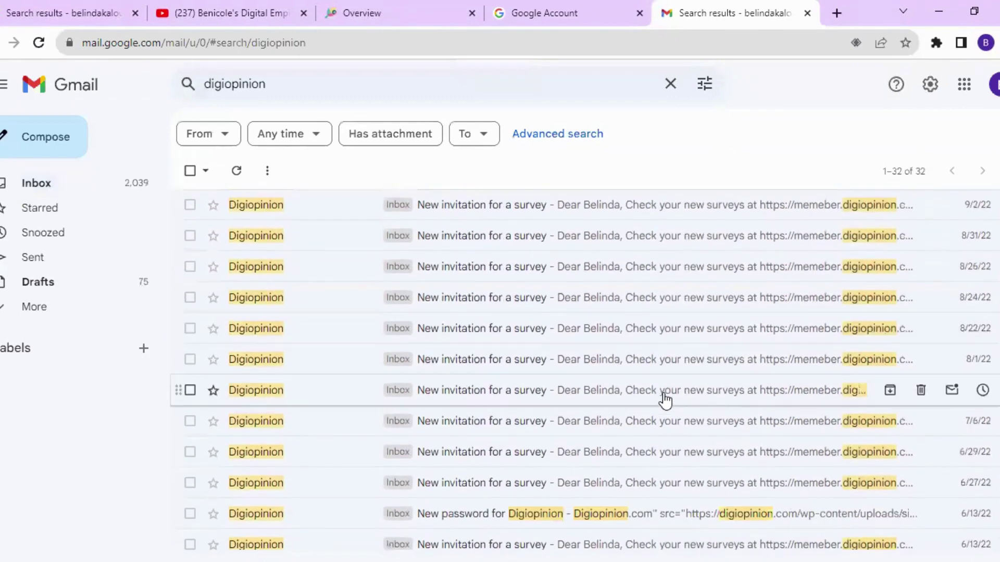
scroll(665, 400, "down", 2)
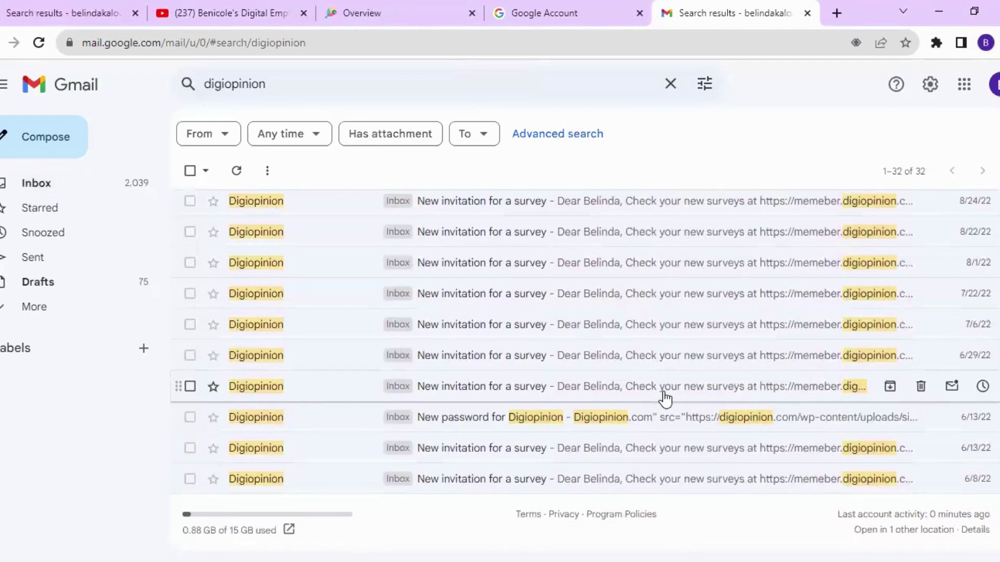
Open the oldest 'New invitation for a survey' email, dated 8 June 2022
left_click(536, 480)
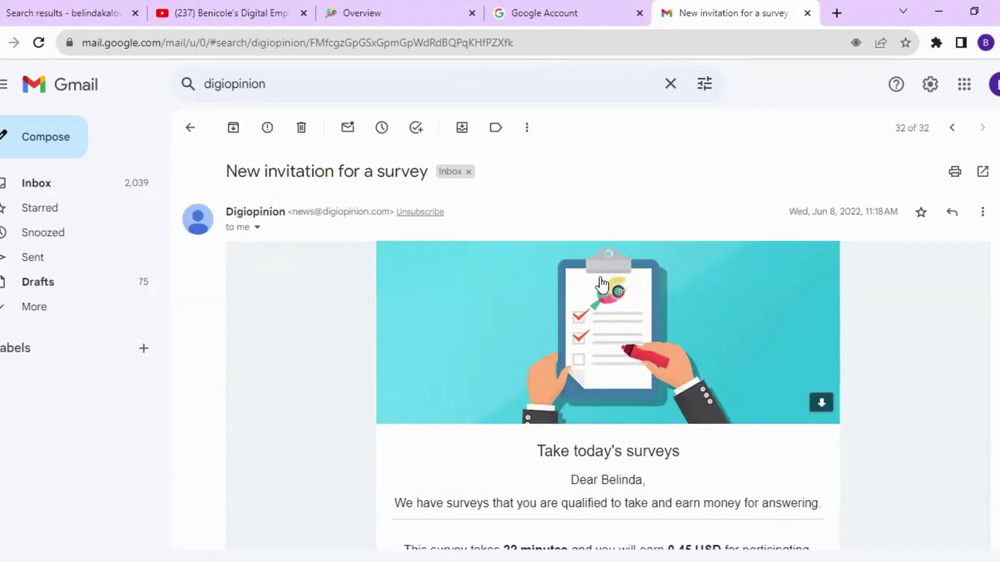
scroll(602, 286, "down", 1)
scroll(601, 285, "down", 2)
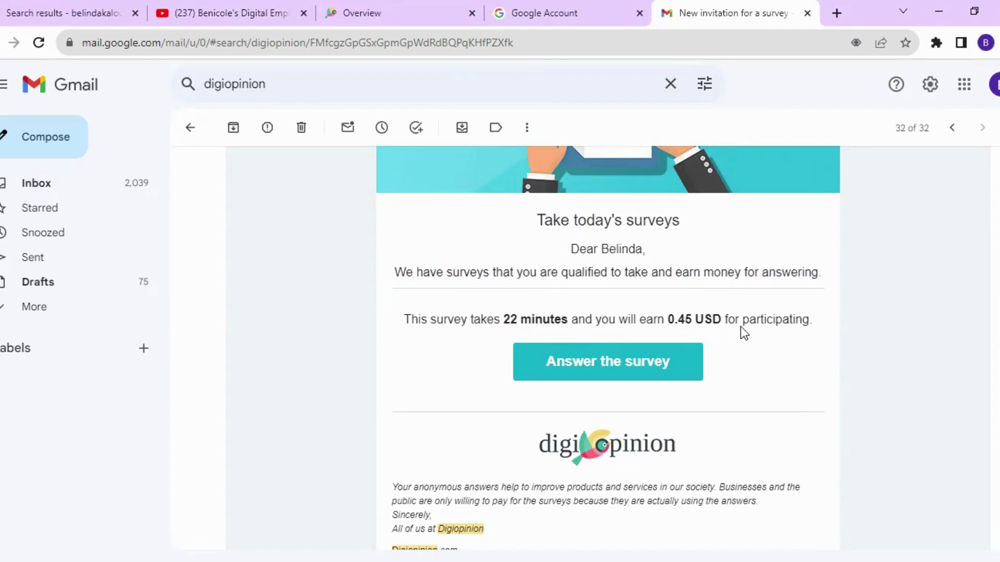
scroll(616, 379, "down", 2)
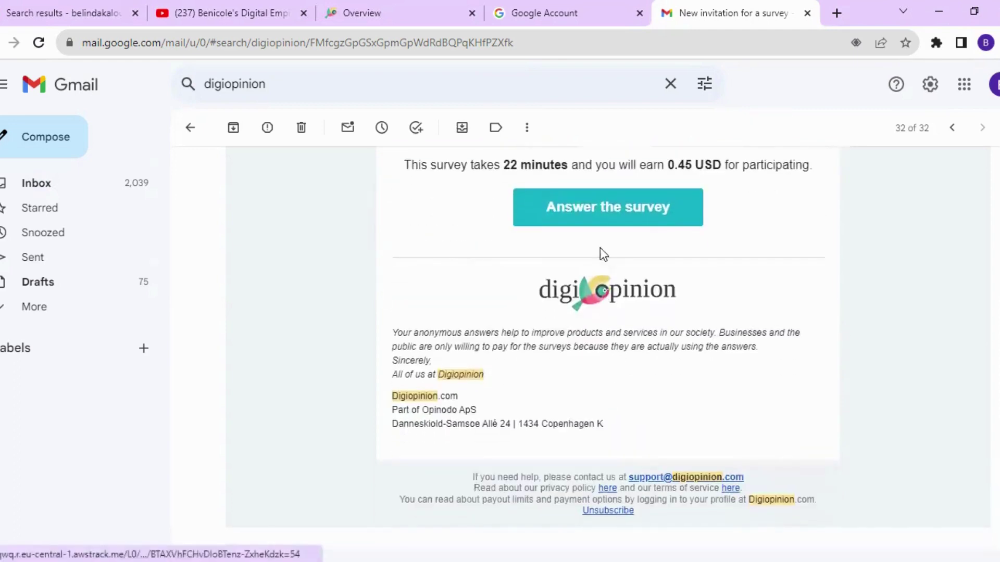
scroll(597, 354, "down", 1)
scroll(589, 348, "up", 2)
scroll(598, 390, "up", 2)
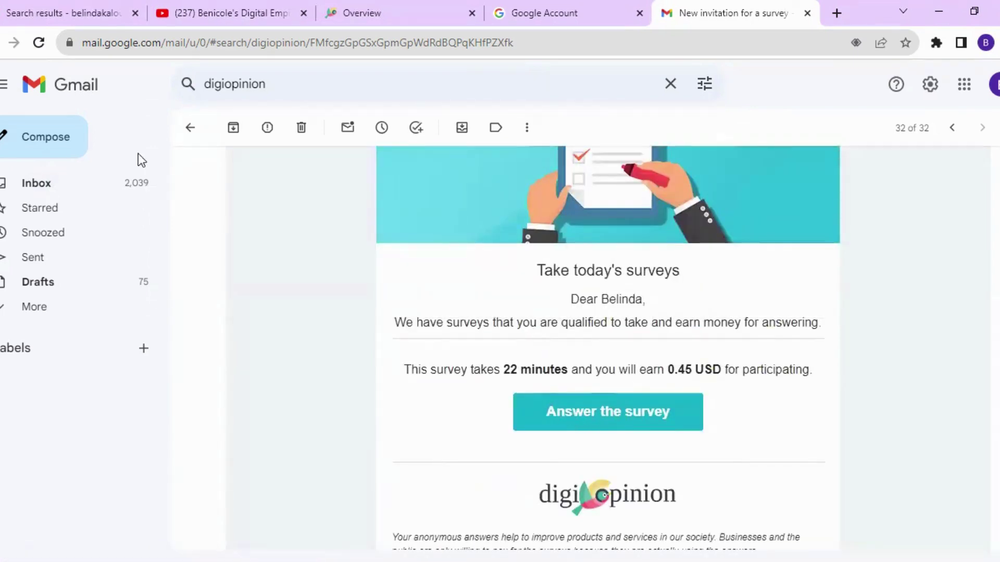
scroll(617, 201, "up", 3)
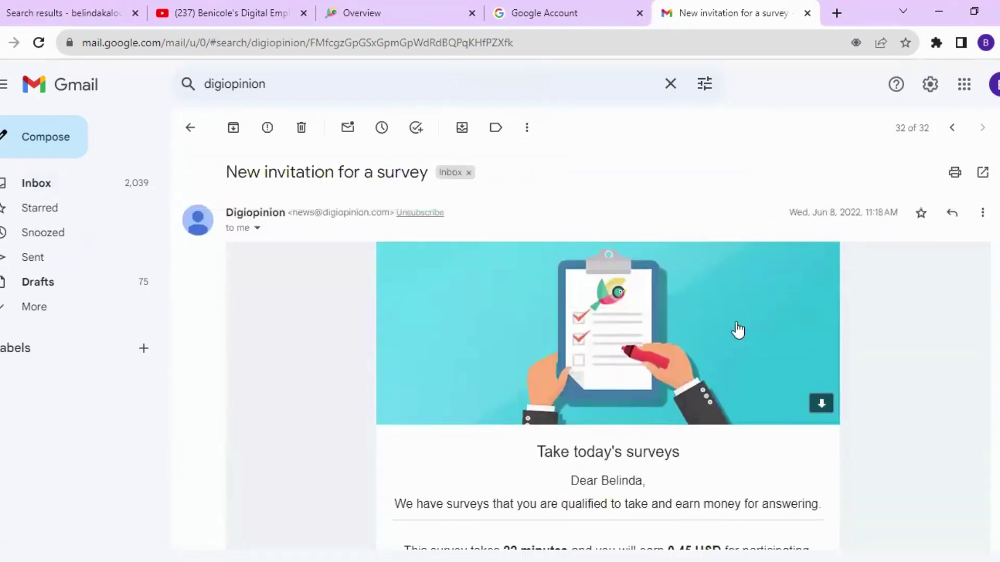
mouse_move(608, 334)
scroll(711, 335, "down", 2)
scroll(699, 337, "up", 2)
scroll(542, 279, "down", 1)
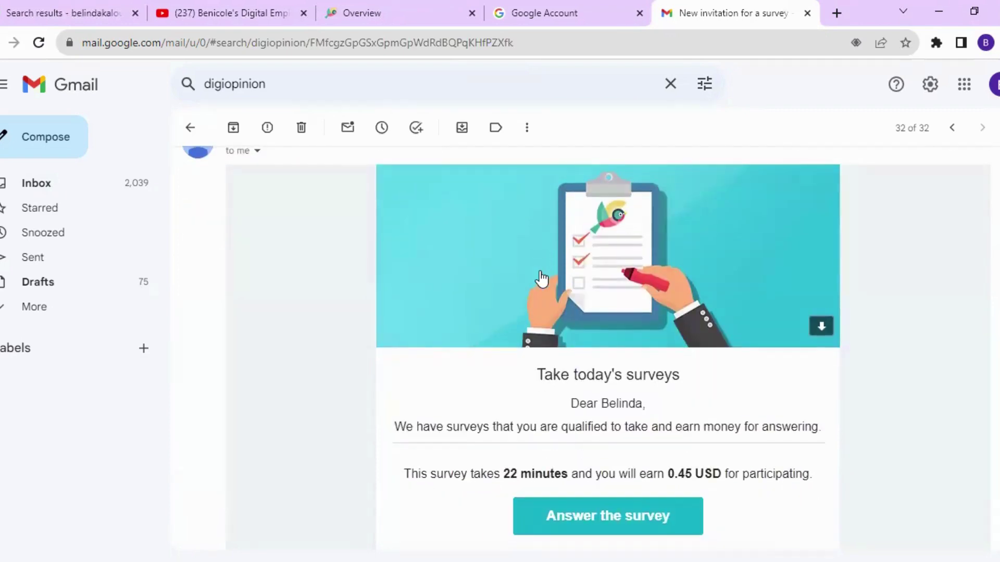
scroll(542, 281, "up", 1)
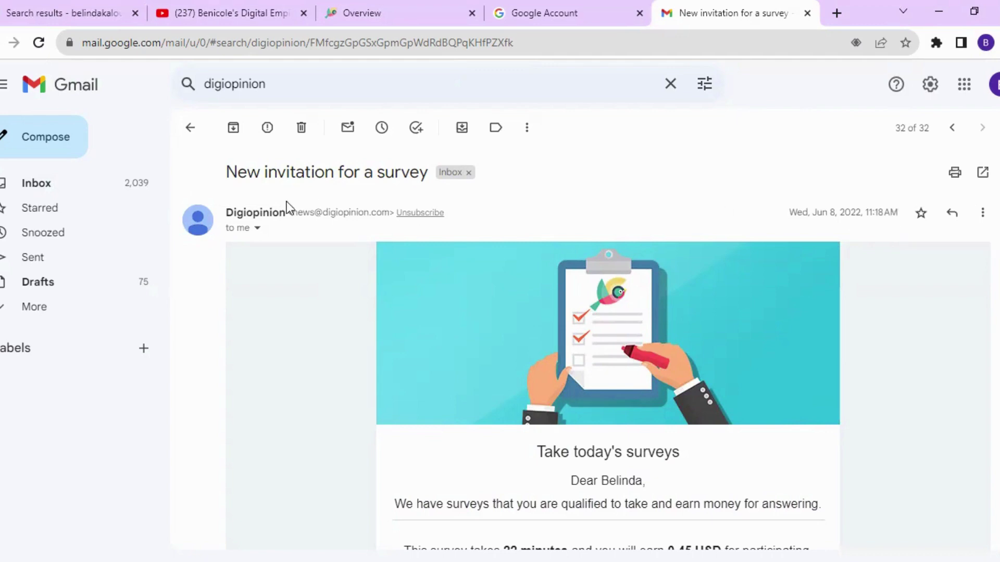
left_click(190, 130)
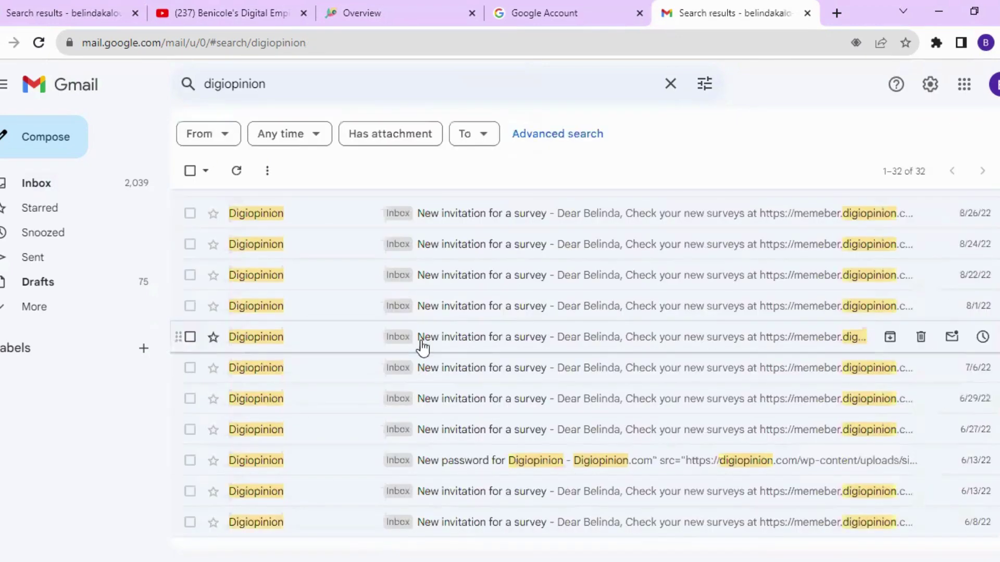
scroll(434, 375, "down", 1)
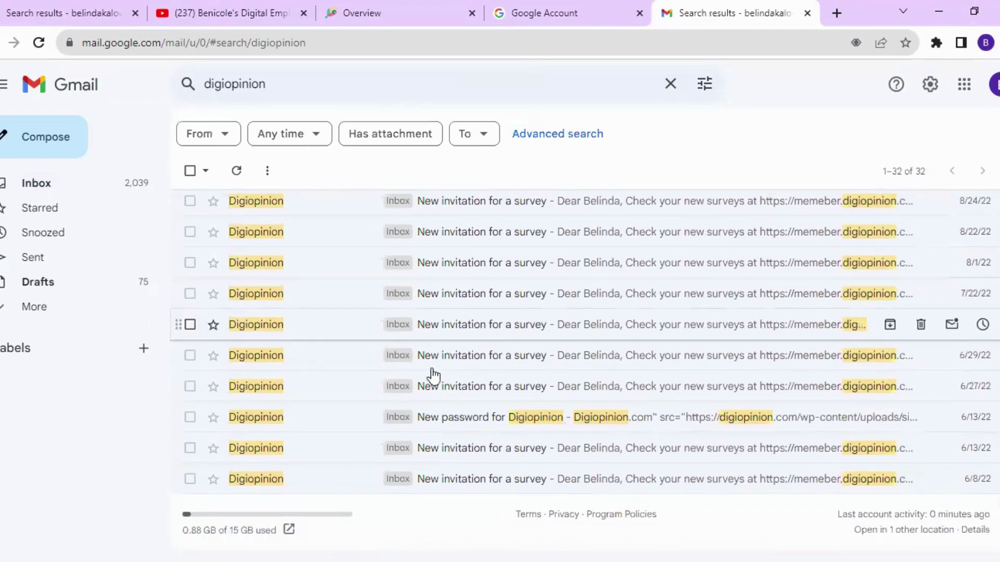
left_click(528, 450)
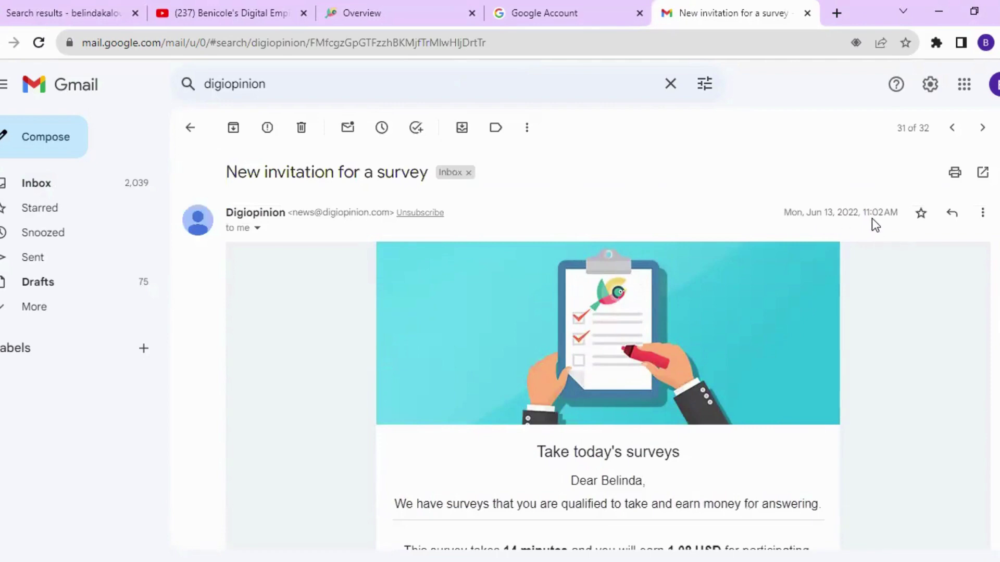
scroll(622, 393, "down", 3)
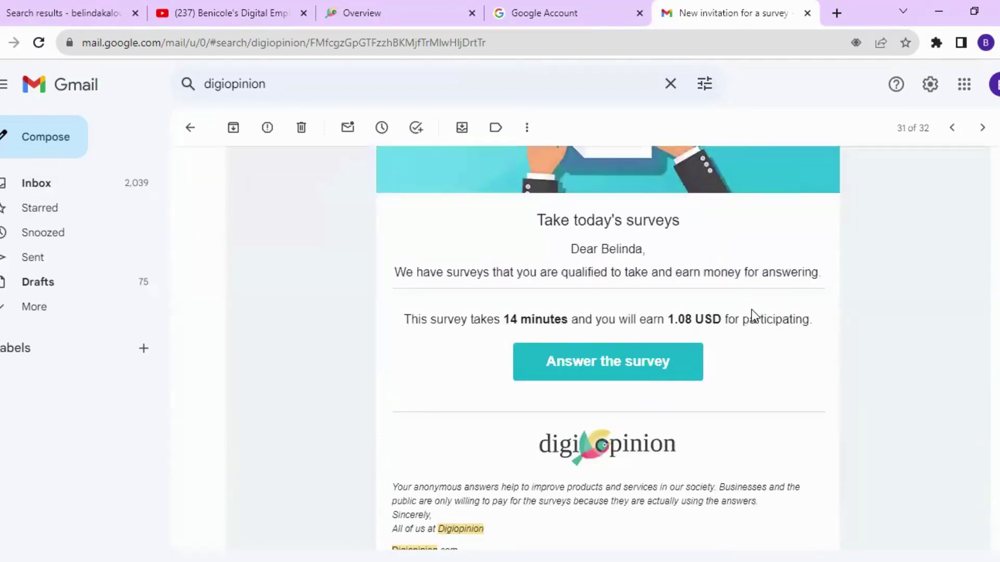
scroll(869, 262, "up", 3)
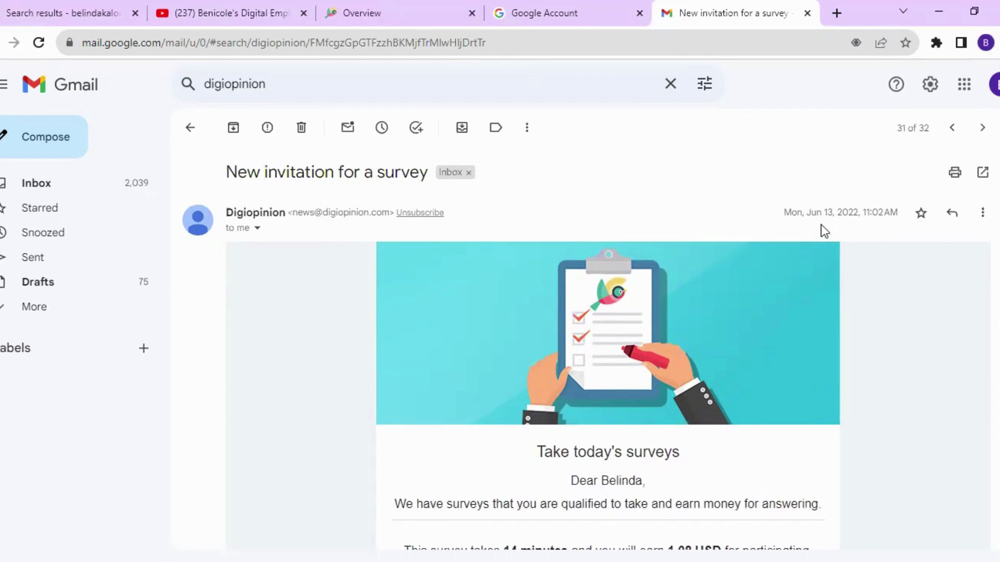
scroll(800, 290, "down", 1)
scroll(558, 319, "down", 1)
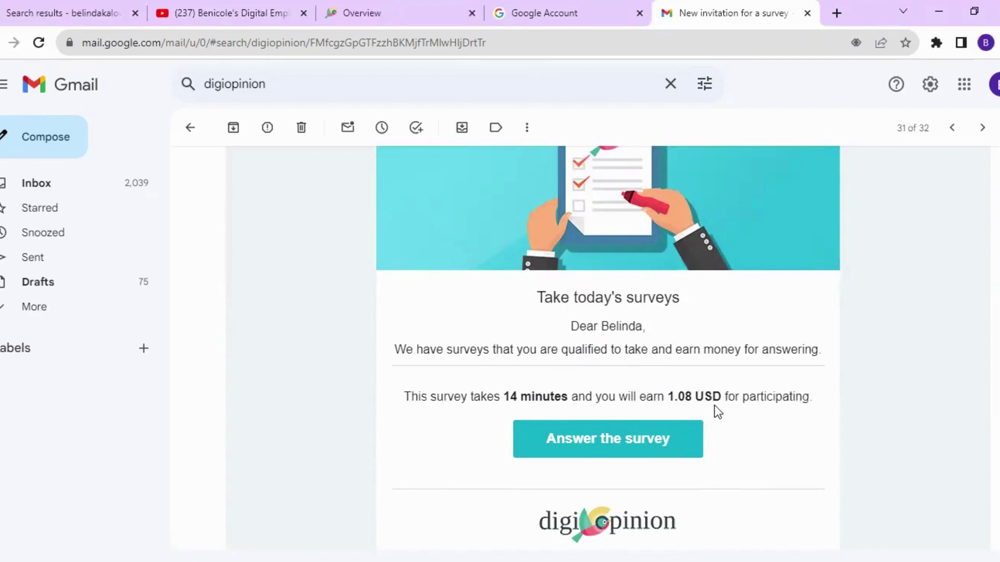
scroll(716, 410, "down", 1)
scroll(715, 408, "down", 1)
scroll(711, 406, "up", 2)
scroll(721, 347, "up", 2)
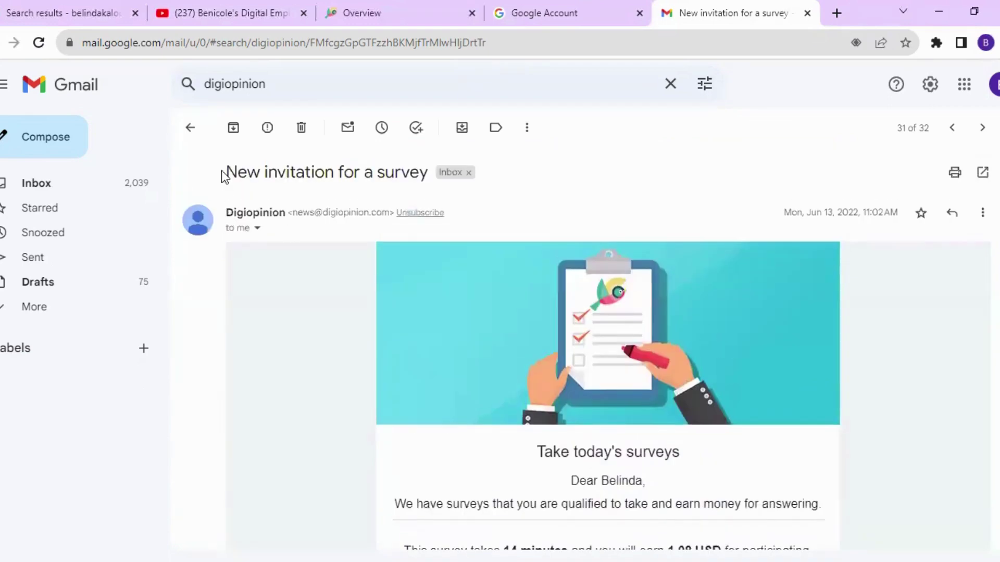
Go back to the digiopinion results and view the June 27 invitation twice, returning each time
left_click(189, 127)
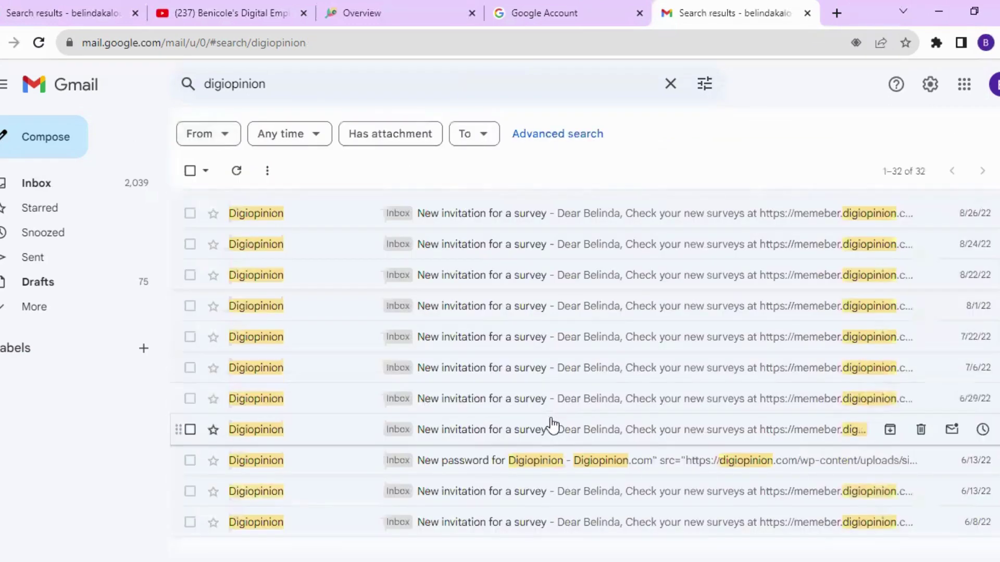
scroll(625, 469, "down", 1)
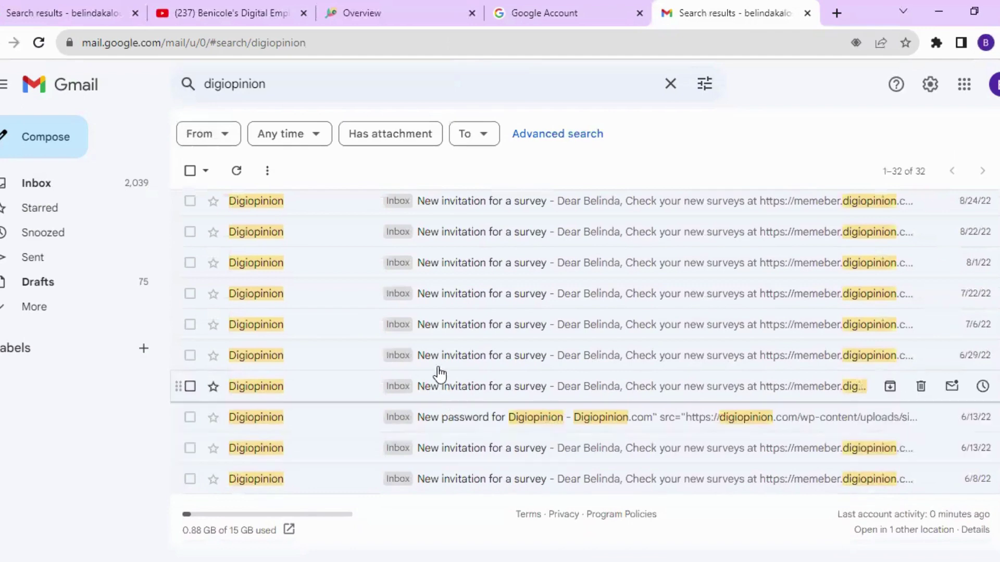
scroll(433, 344, "up", 2)
scroll(434, 332, "up", 3)
scroll(434, 330, "up", 2)
scroll(434, 330, "up", 1)
scroll(434, 330, "up", 1)
scroll(433, 329, "down", 1)
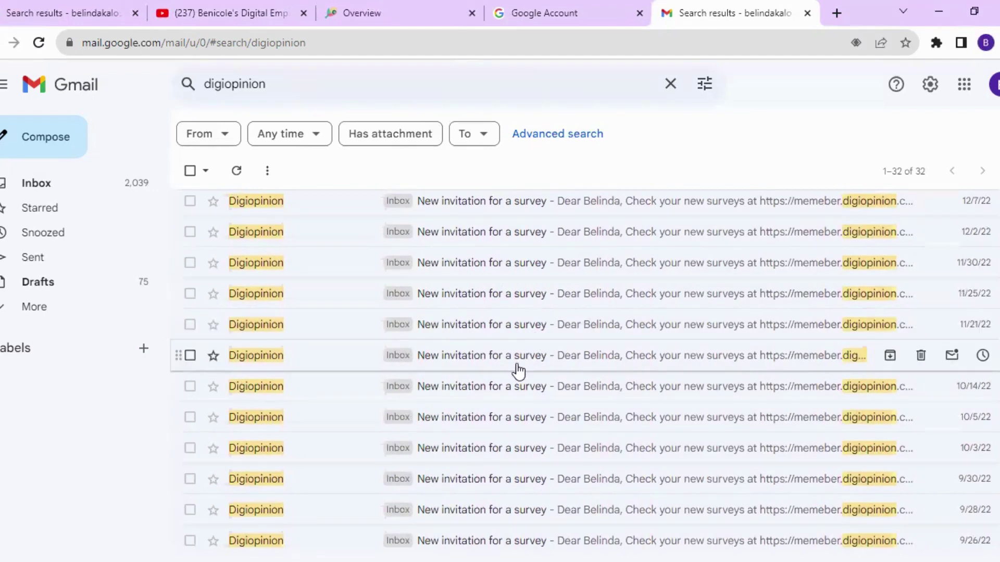
scroll(518, 373, "down", 5)
scroll(290, 367, "down", 5)
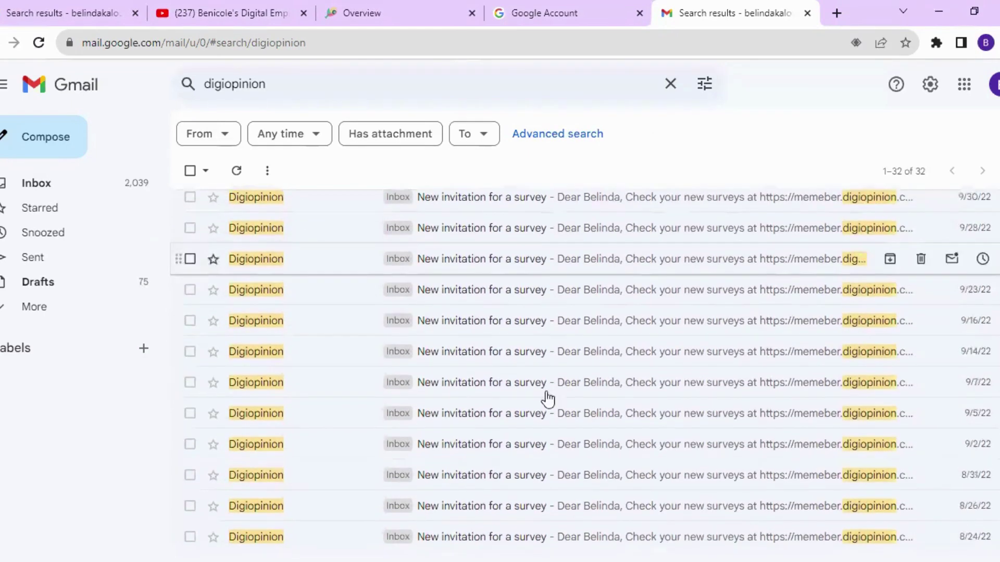
scroll(459, 462, "down", 3)
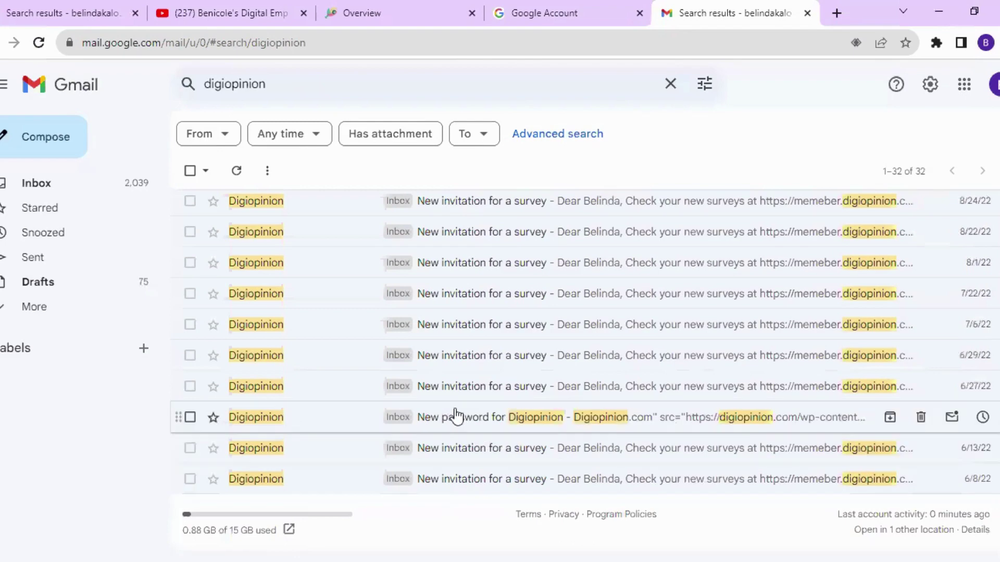
left_click(462, 397)
scroll(503, 396, "down", 4)
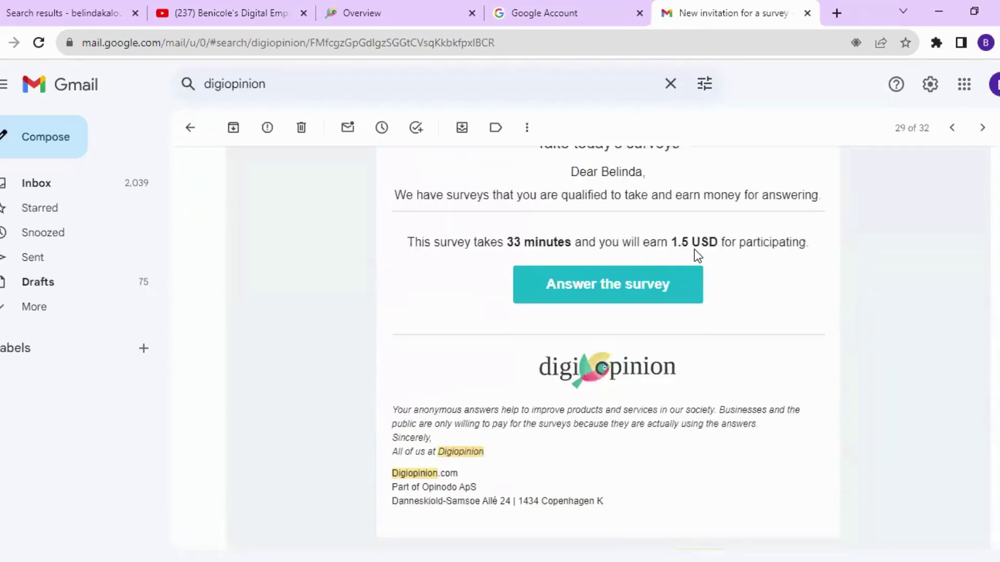
left_click(190, 128)
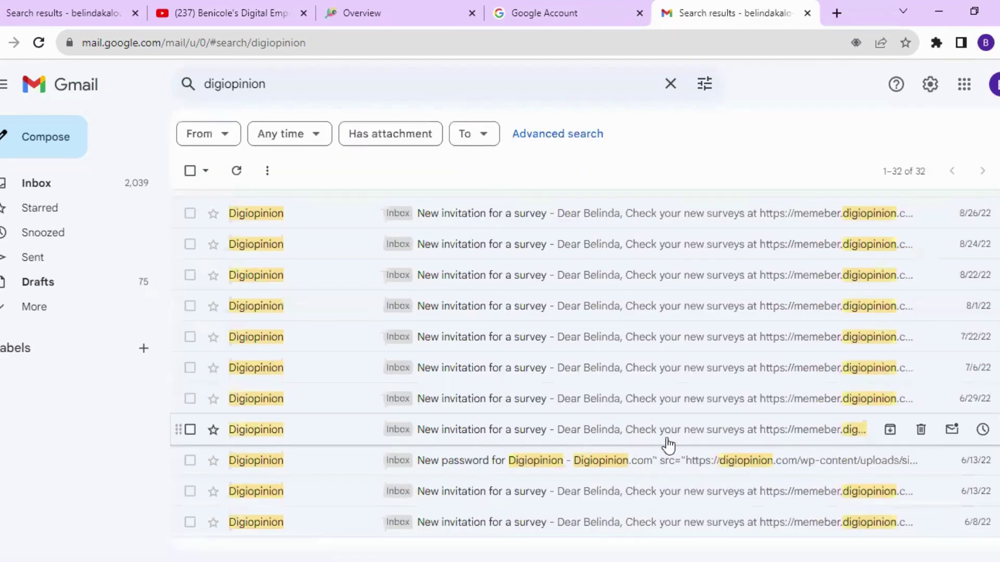
left_click(458, 428)
scroll(585, 402, "down", 3)
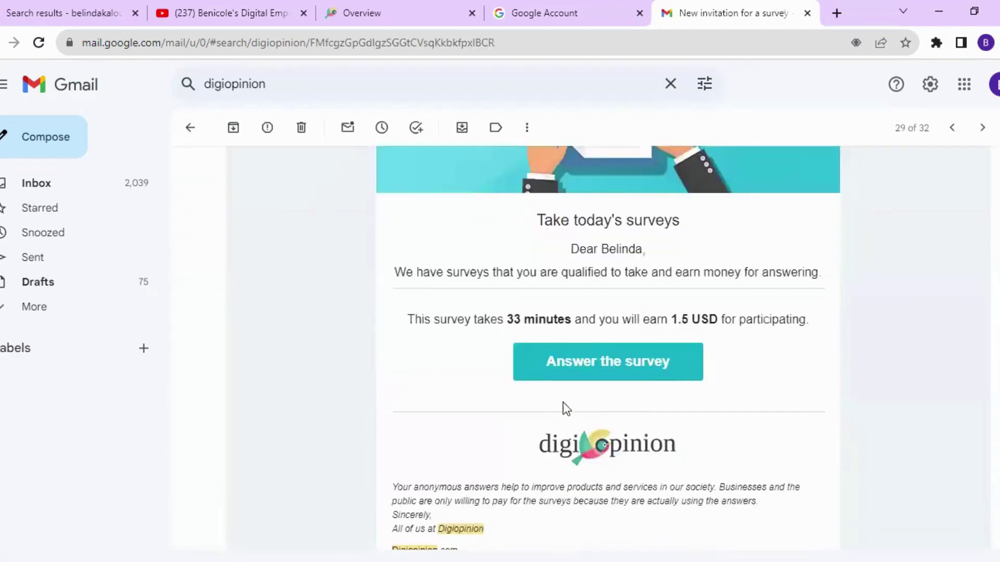
left_click(190, 127)
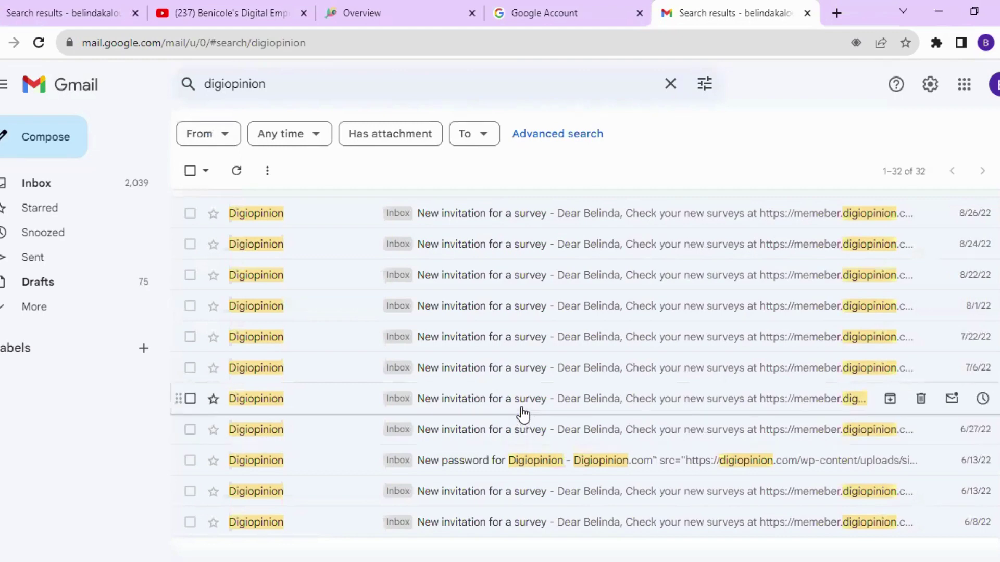
Open the July 6 invitation offering 2.35 USD for a 10-minute survey
left_click(521, 368)
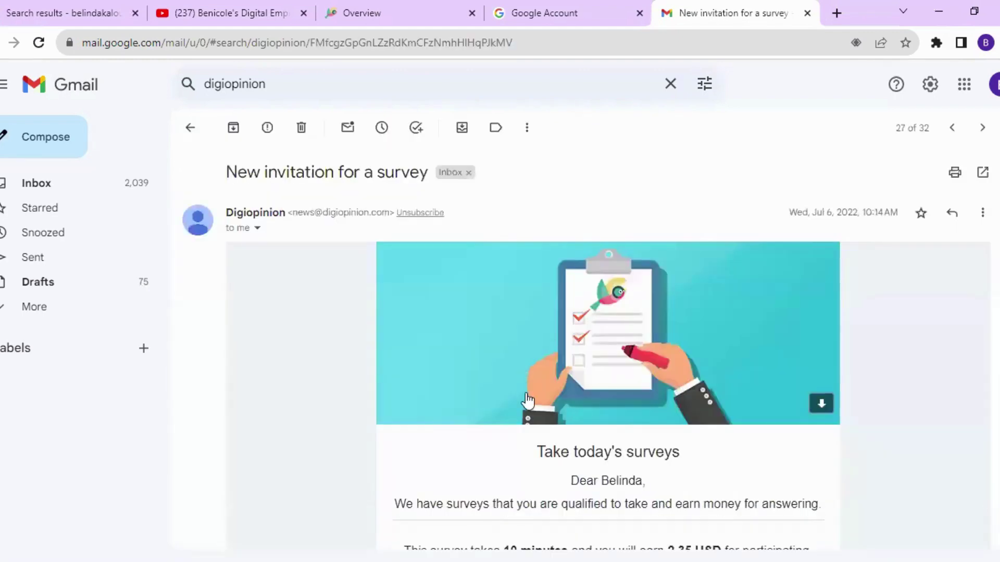
scroll(602, 426, "down", 2)
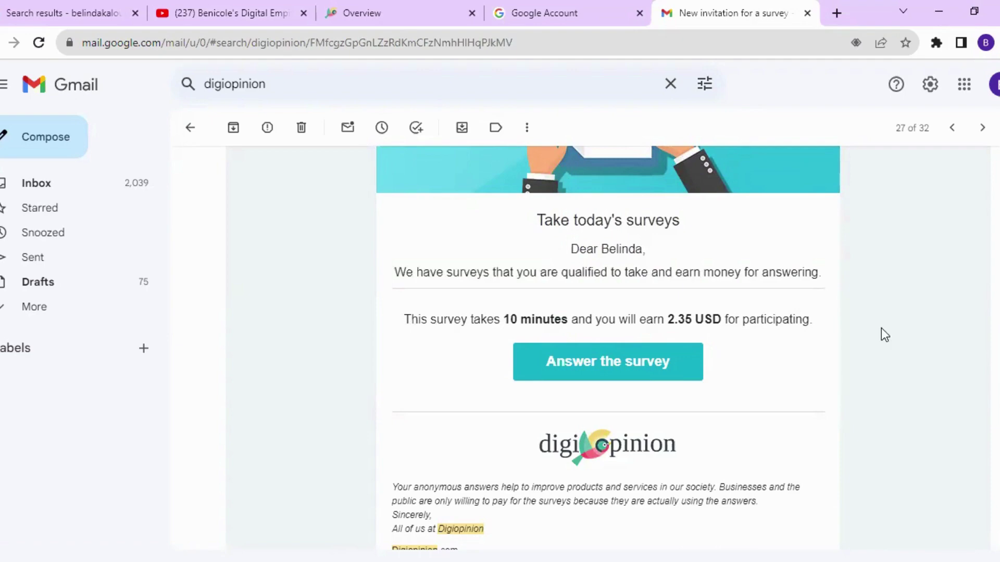
scroll(581, 457, "down", 3)
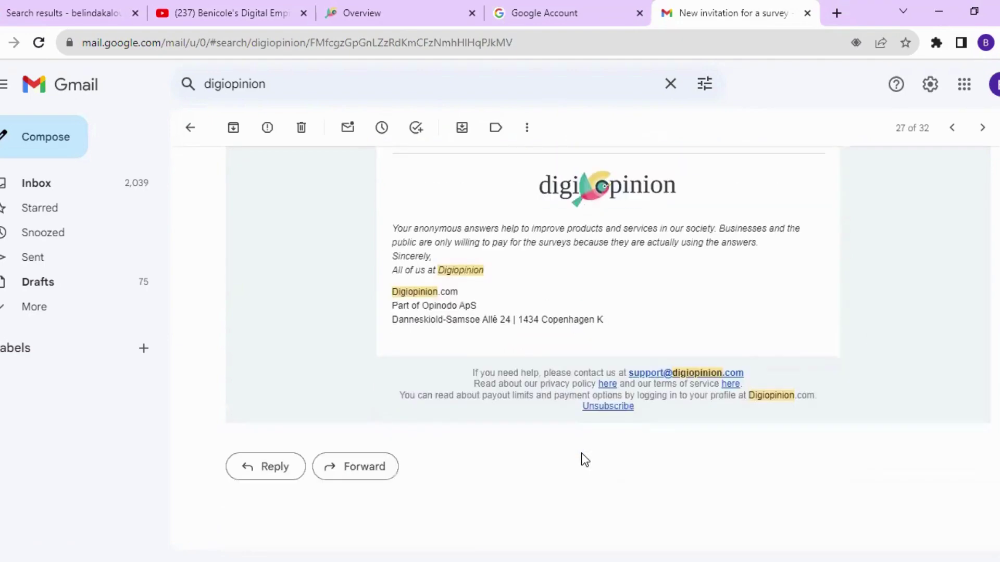
scroll(581, 453, "up", 5)
scroll(627, 395, "down", 1)
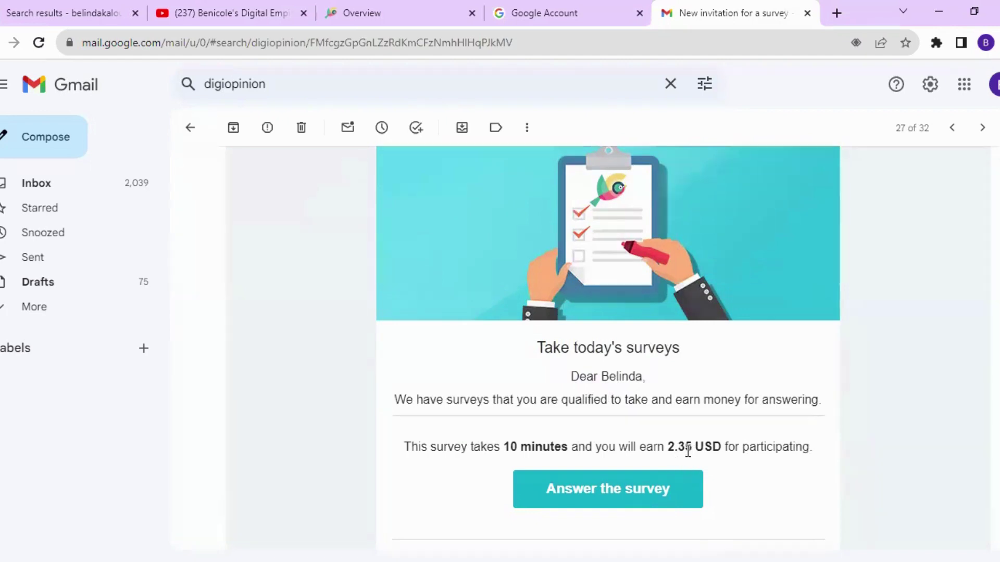
scroll(675, 443, "down", 1)
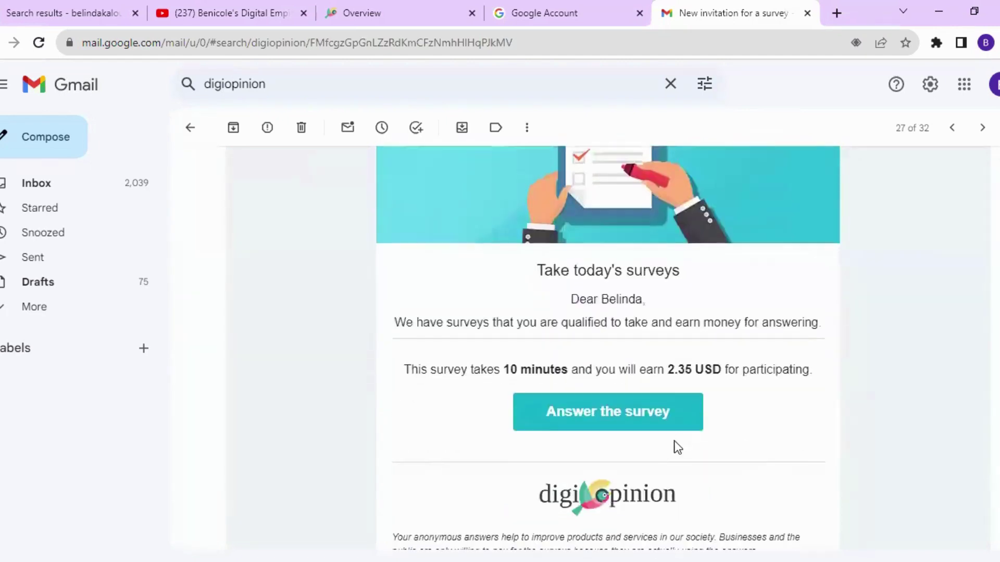
scroll(674, 445, "up", 1)
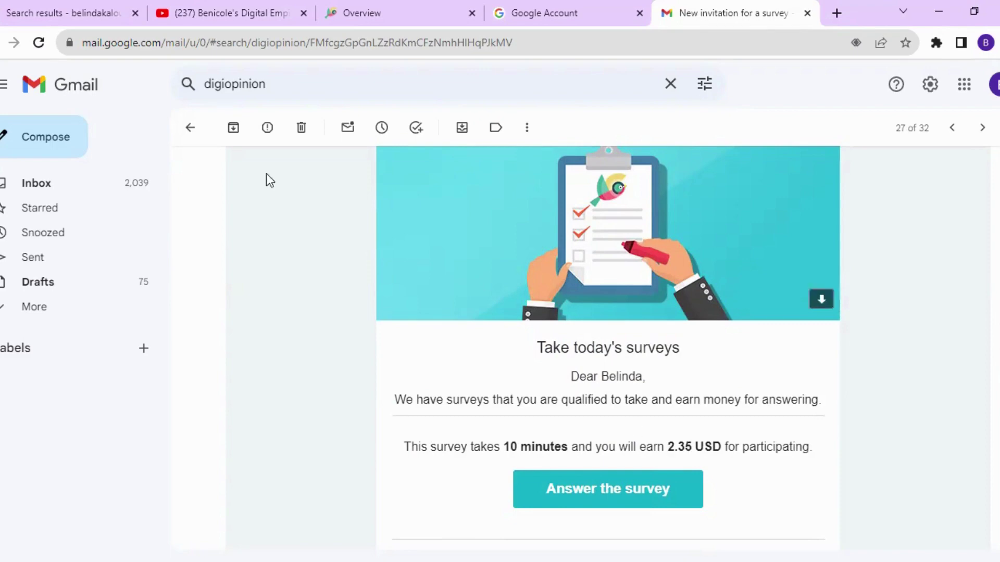
left_click(190, 127)
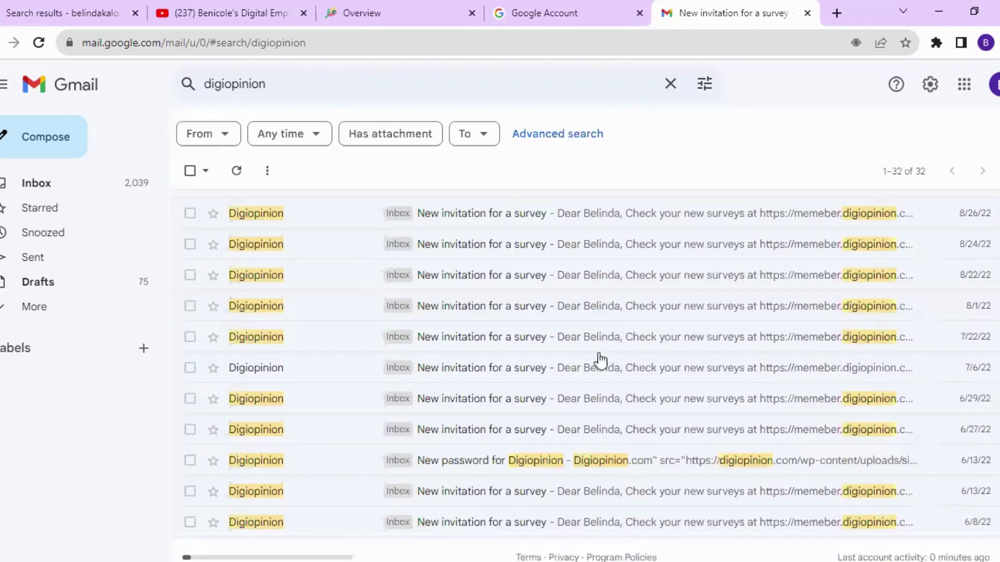
scroll(744, 496, "down", 1)
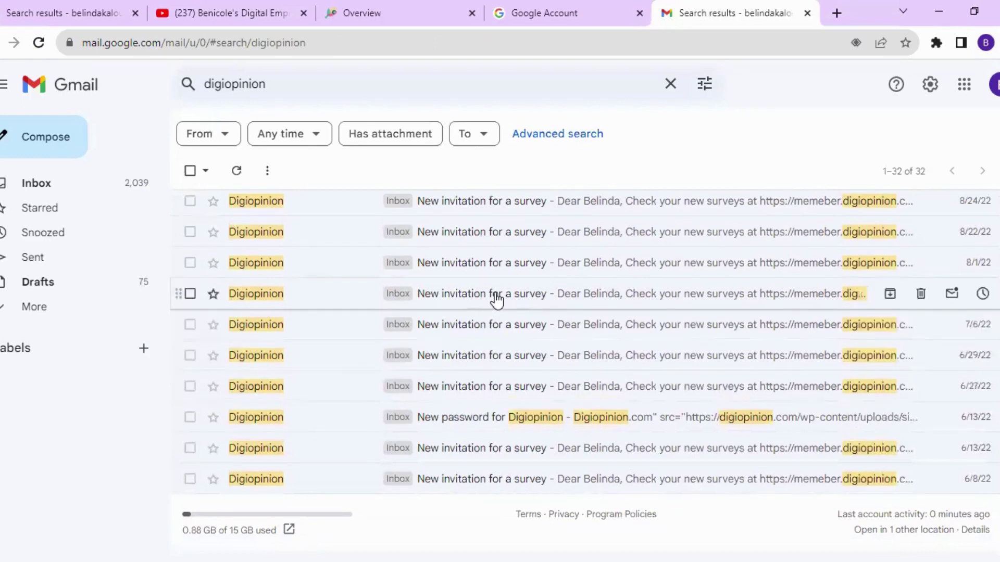
left_click(498, 271)
scroll(625, 411, "down", 1)
scroll(559, 367, "down", 1)
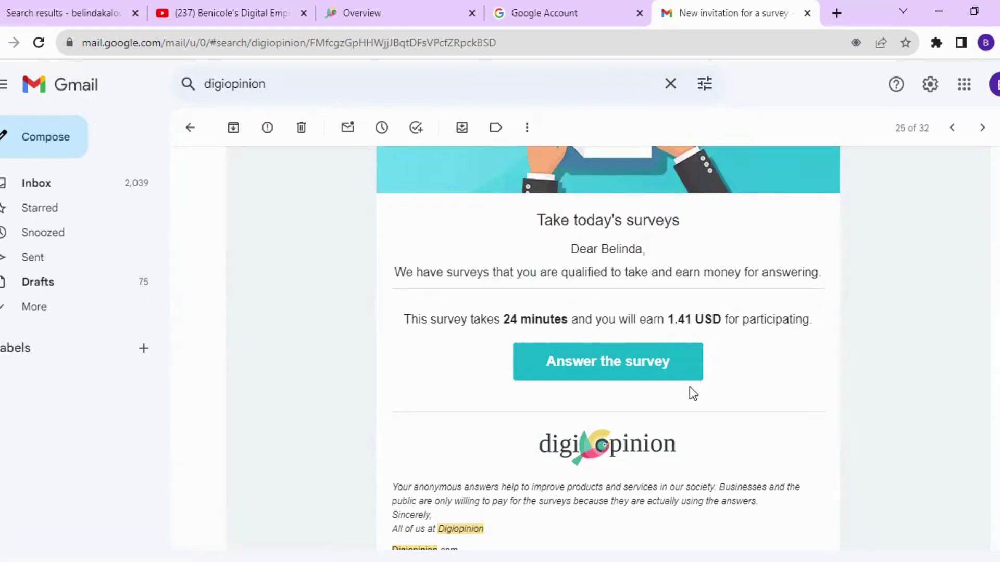
scroll(689, 386, "up", 3)
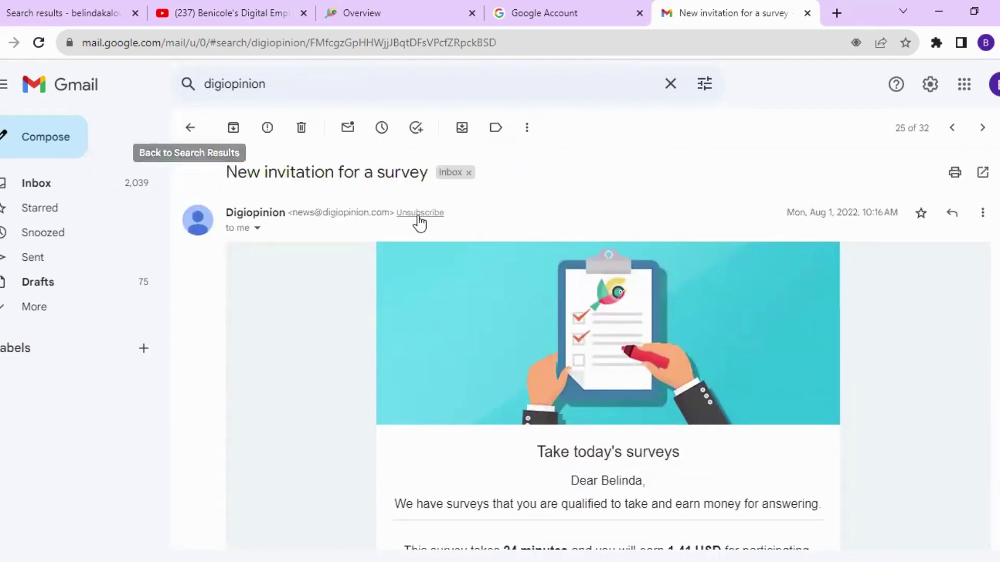
left_click(192, 130)
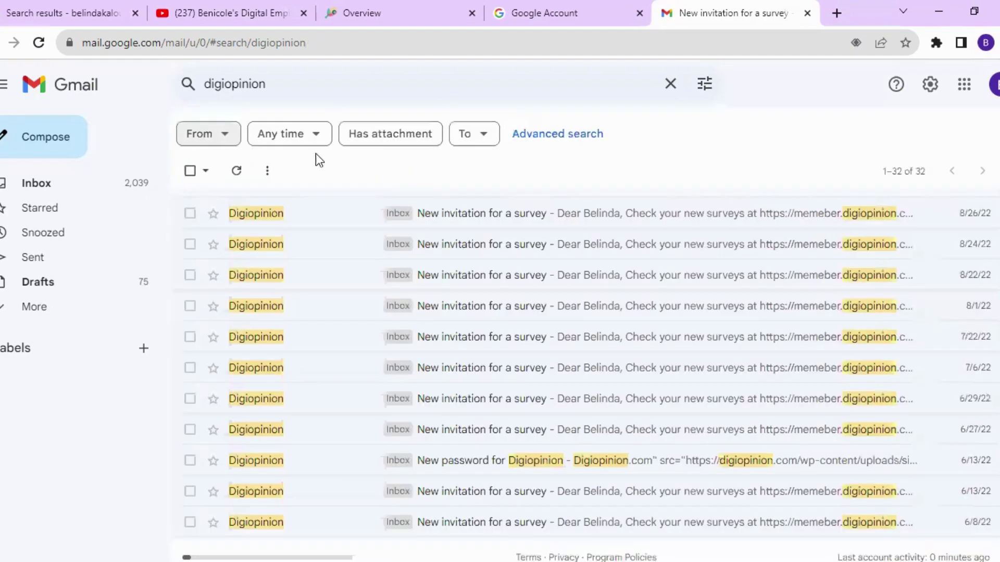
scroll(512, 183, "up", 5)
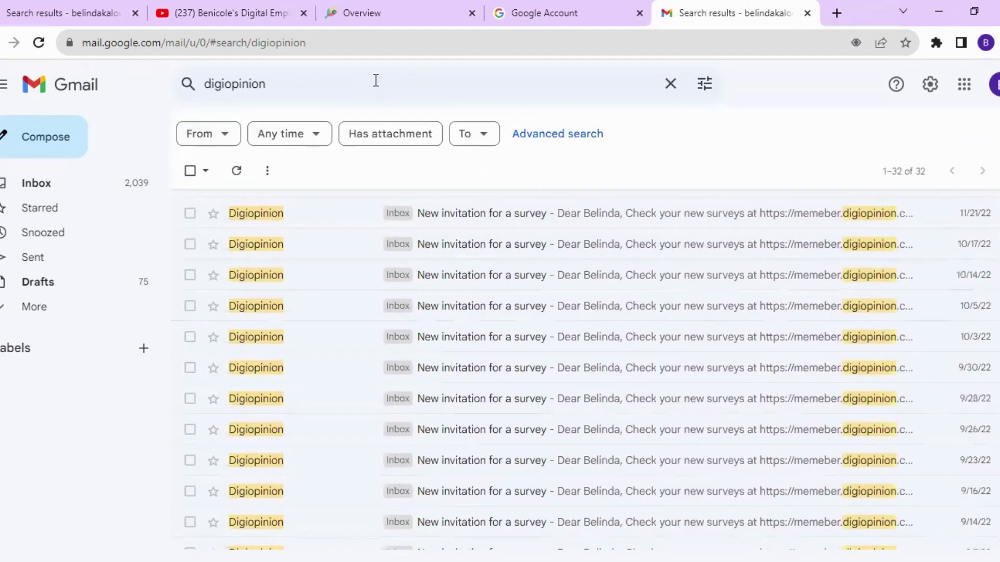
Switch to the Overview browser tab showing the Digiopinion dashboard's 1.56 USD balance
left_click(351, 22)
scroll(633, 436, "down", 3)
scroll(556, 311, "up", 3)
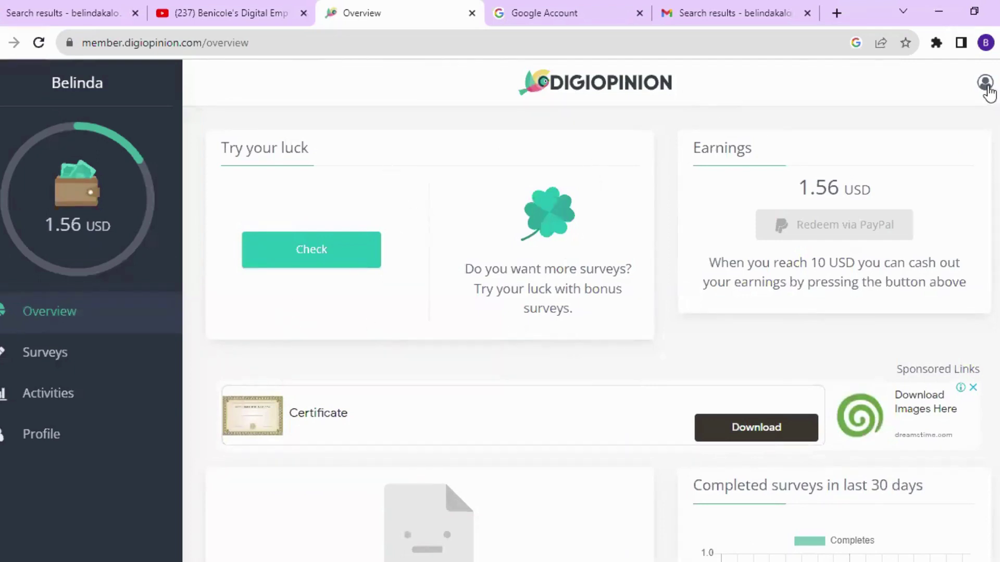
scroll(770, 261, "down", 3)
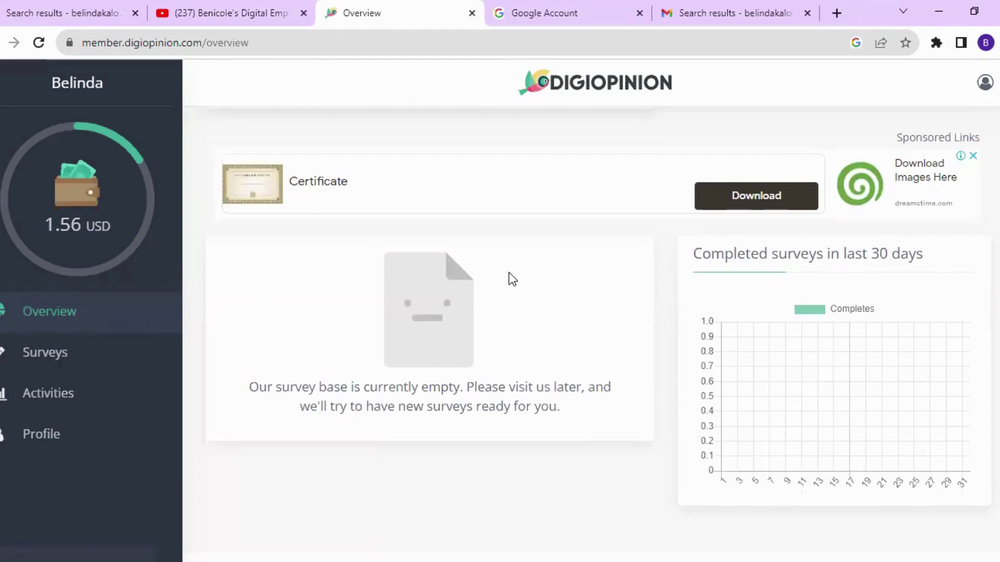
scroll(509, 279, "up", 3)
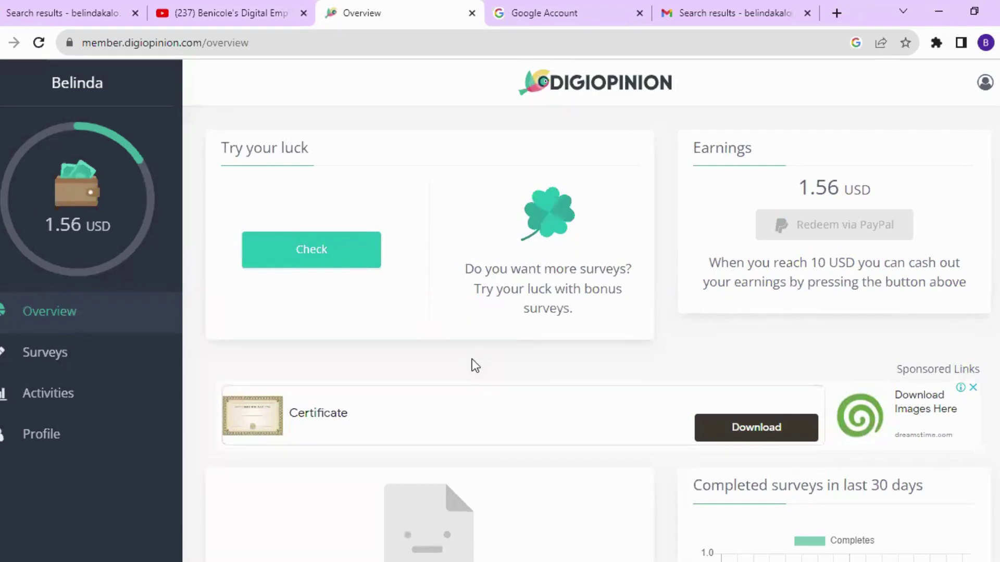
scroll(831, 273, "down", 3)
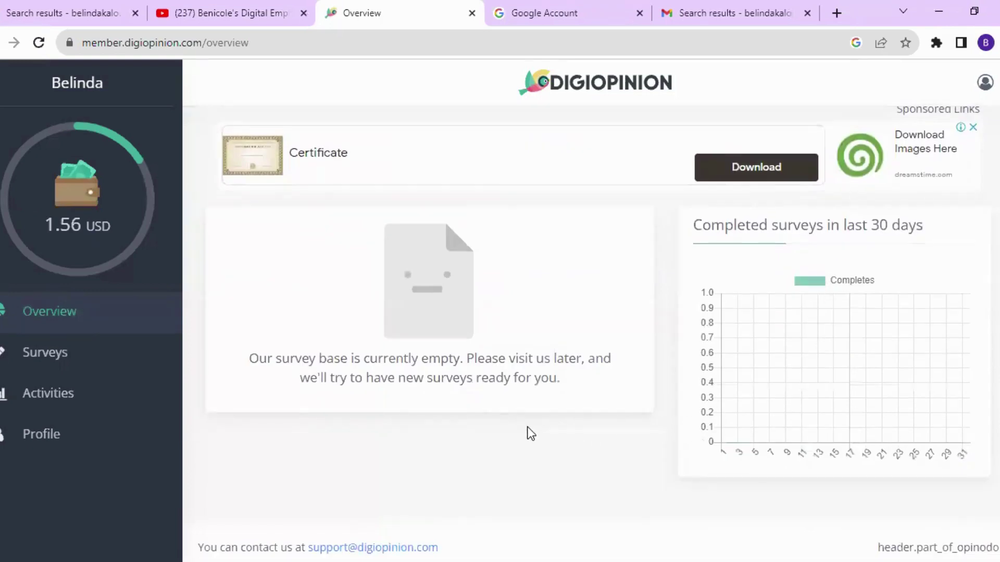
scroll(528, 433, "up", 3)
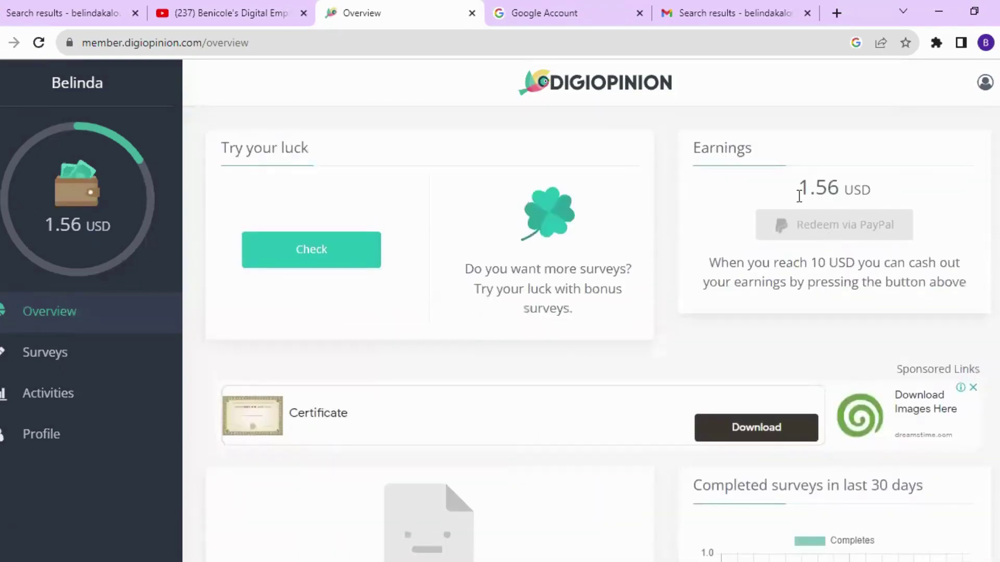